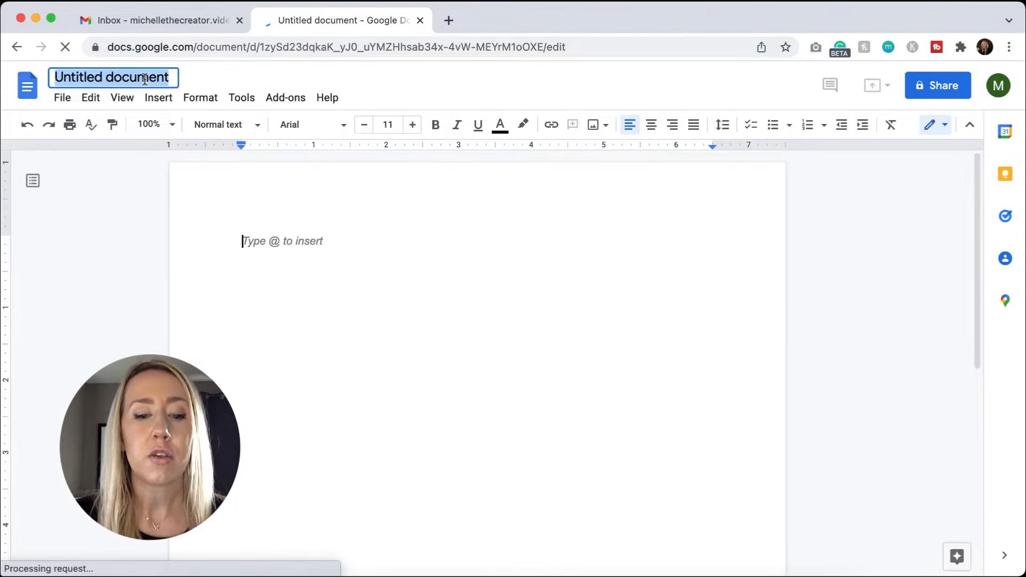
Rename the untitled document as Email Signature.
type("Email")
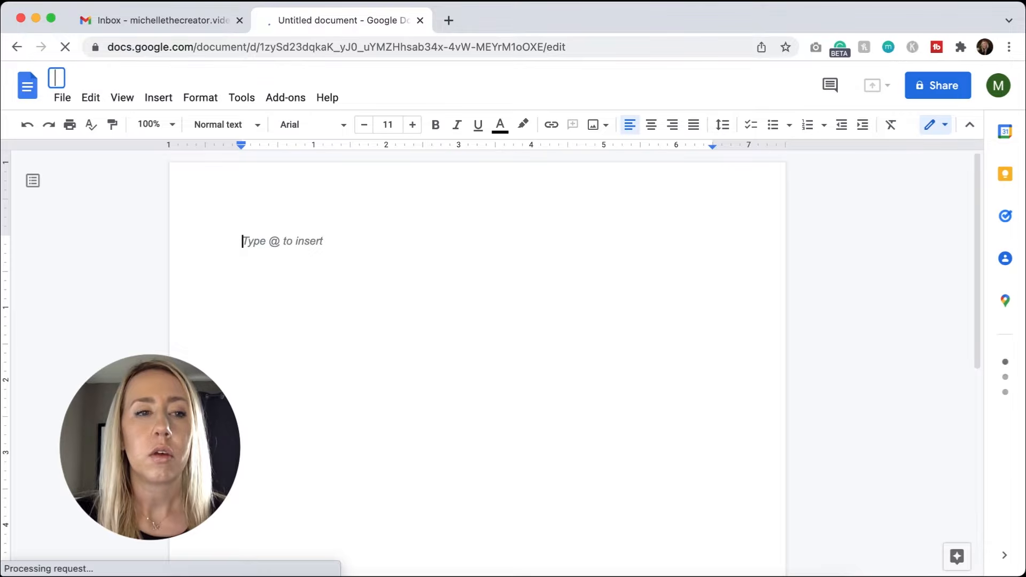
type(" Signature")
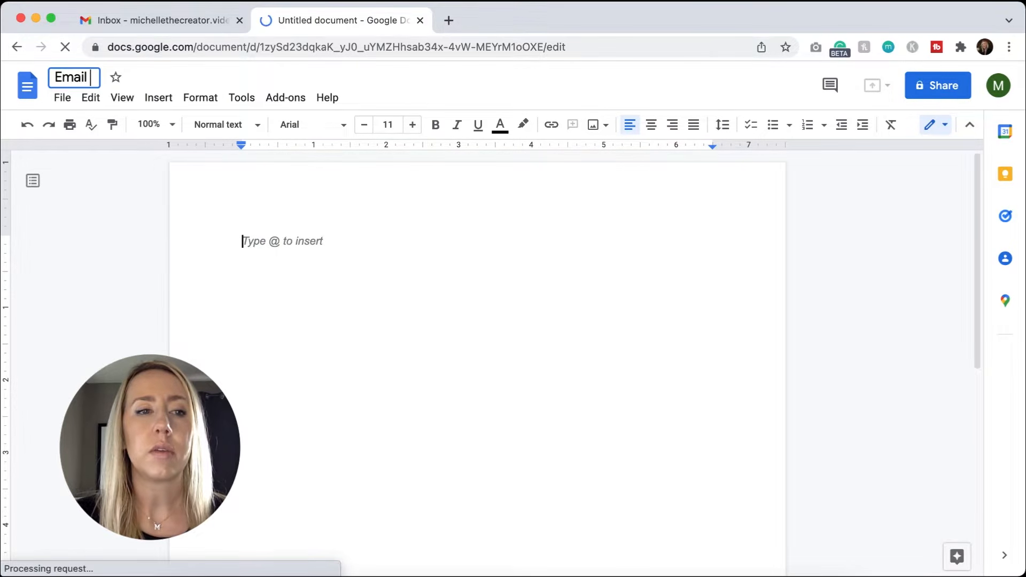
key("Return")
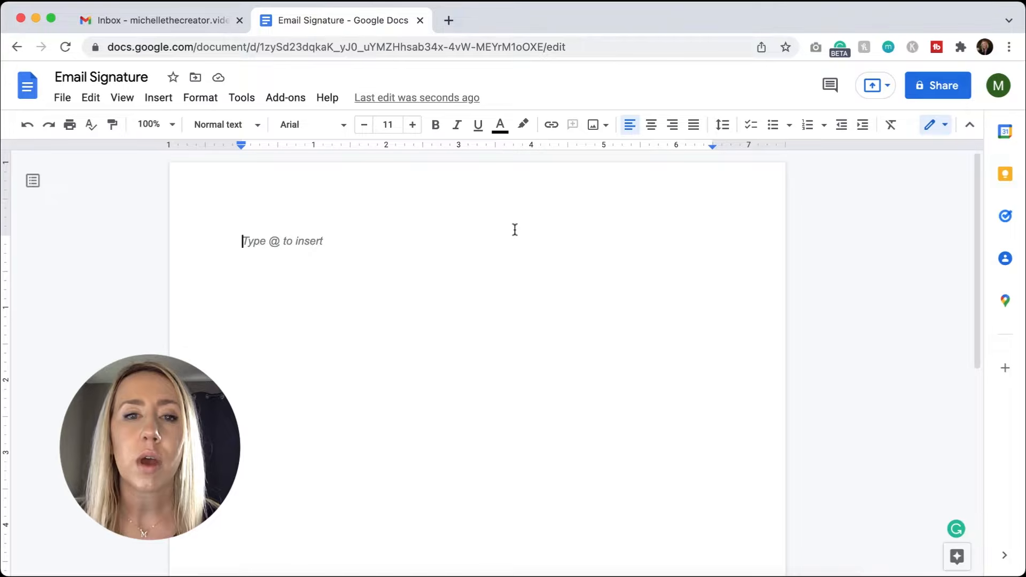
Insert a 2 x 2 table at the start of the document.
left_click(159, 99)
mouse_move(191, 153)
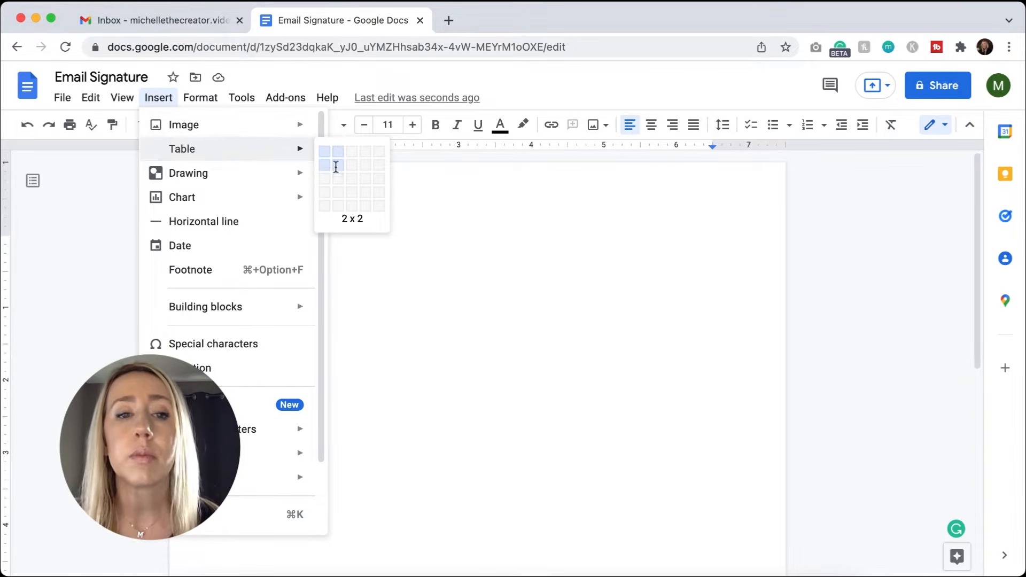
left_click(335, 166)
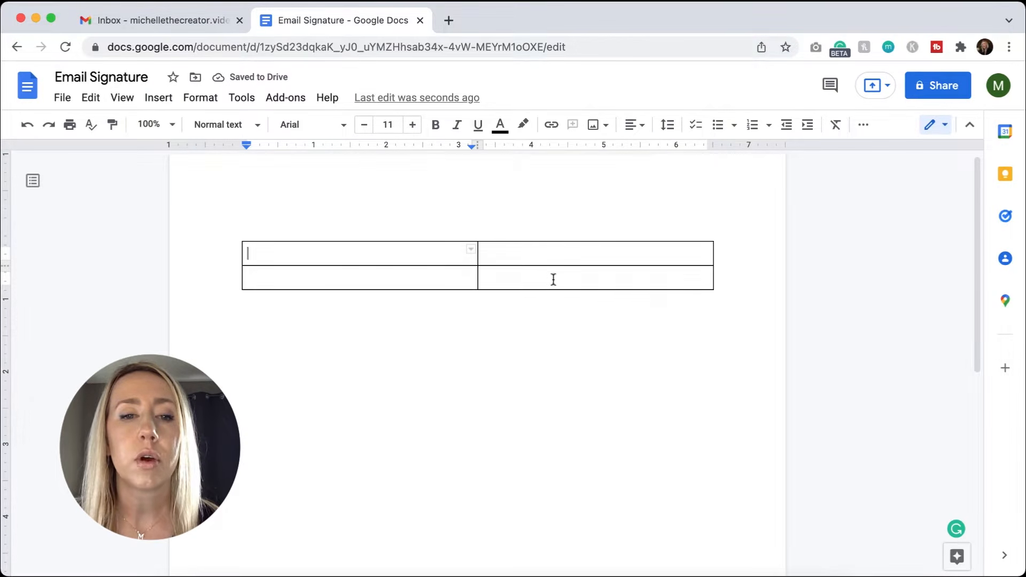
Merge the two cells of the table's bottom row and narrow the top row's first cell to about 1.4 inches.
left_click_drag(538, 279, 387, 278)
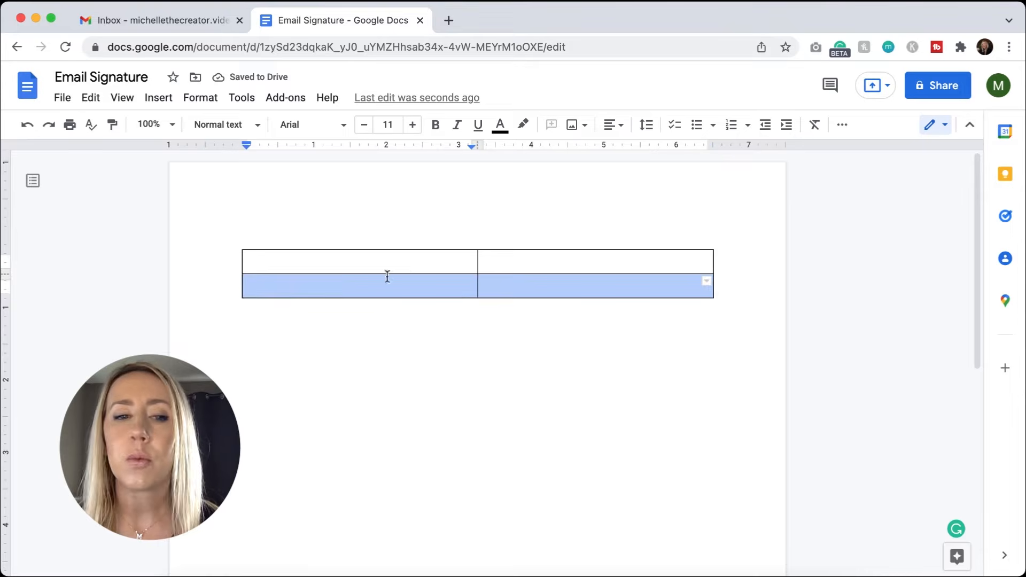
right_click(542, 275)
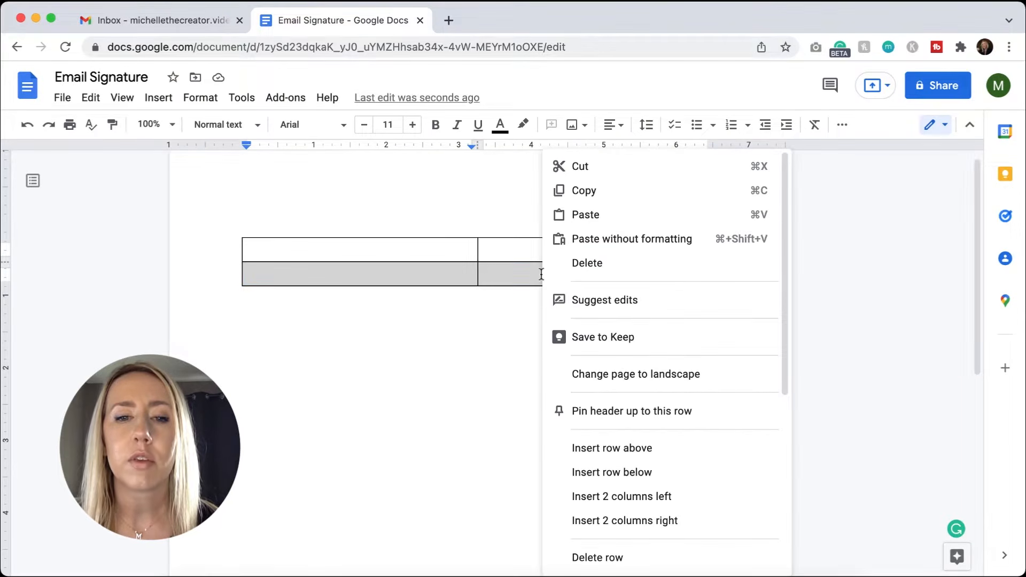
key("Escape")
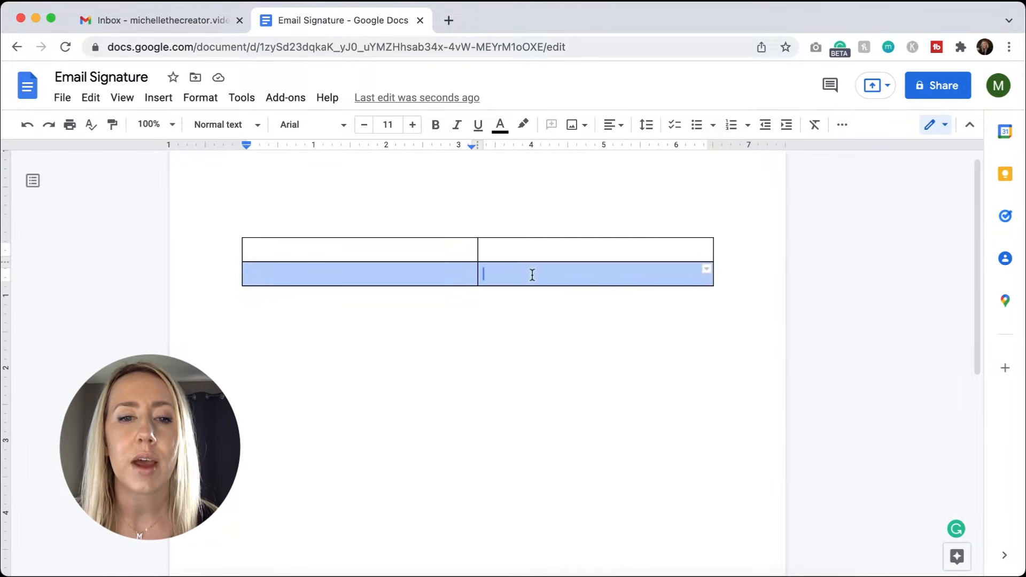
left_click_drag(531, 274, 411, 278)
right_click(411, 278)
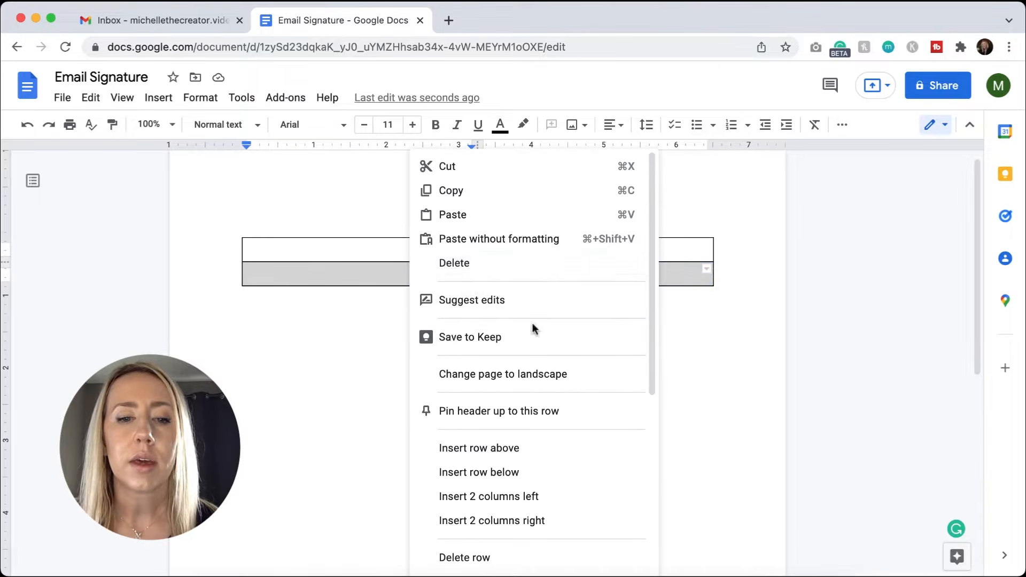
scroll(532, 328, "down", 5)
left_click(468, 415)
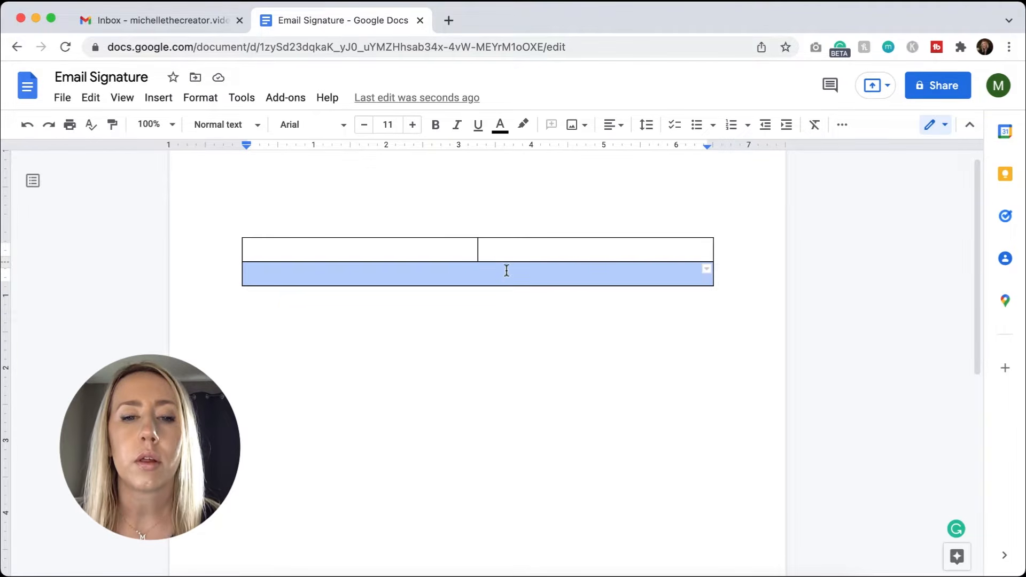
left_click_drag(476, 249, 343, 251)
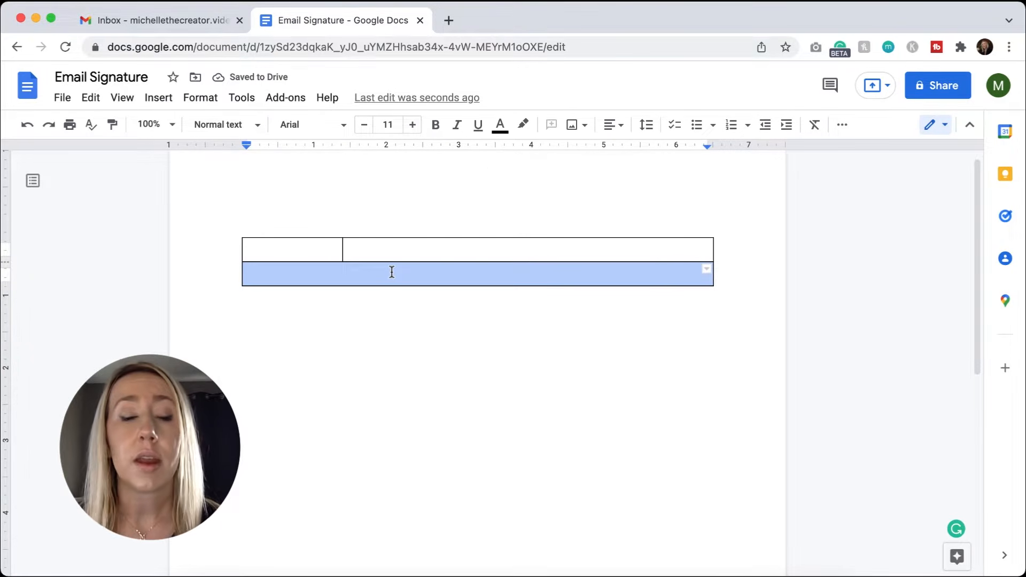
Insert the Bogus Brands logo image from the computer into the first cell of the table's top row.
left_click(282, 252)
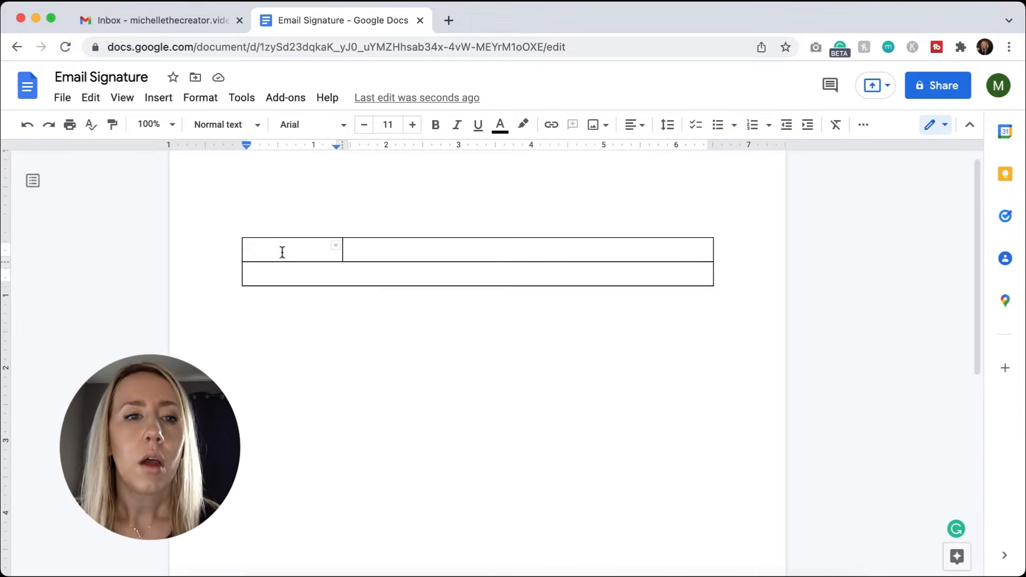
left_click(158, 97)
mouse_move(188, 131)
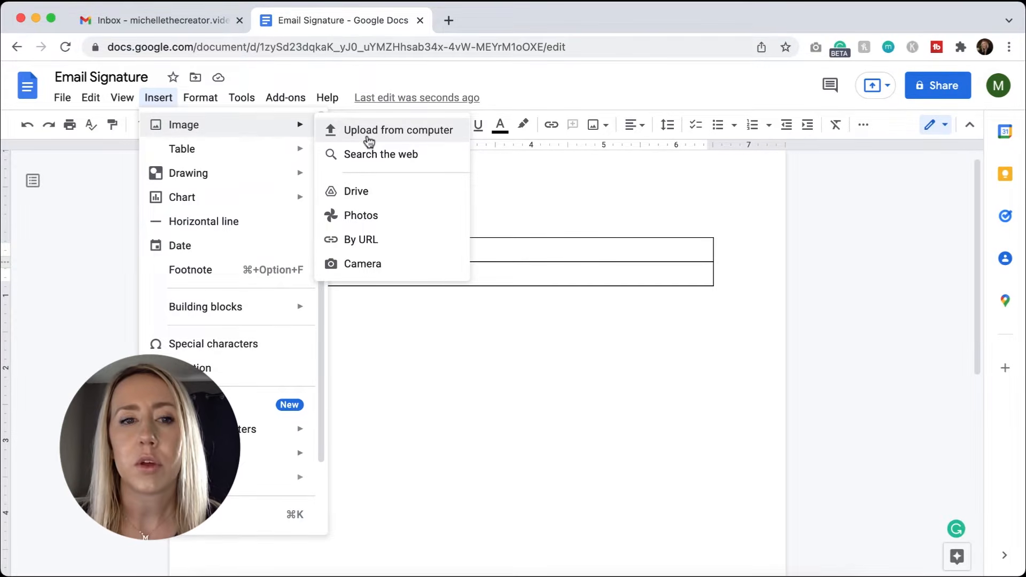
left_click(369, 140)
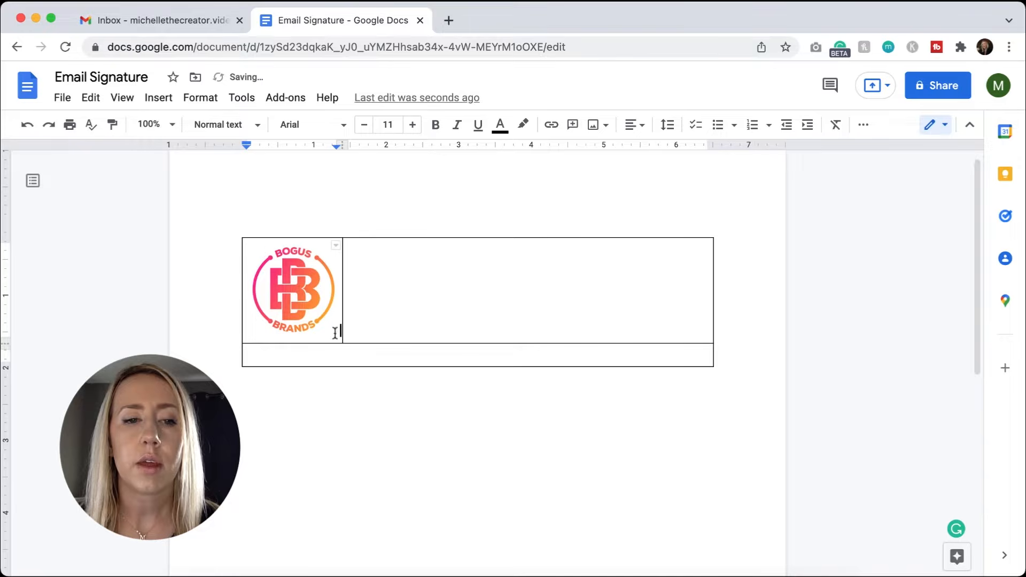
Enter the full name in capitals in the cell beside the logo, with the job title Awesome Human on the line below.
left_click(376, 294)
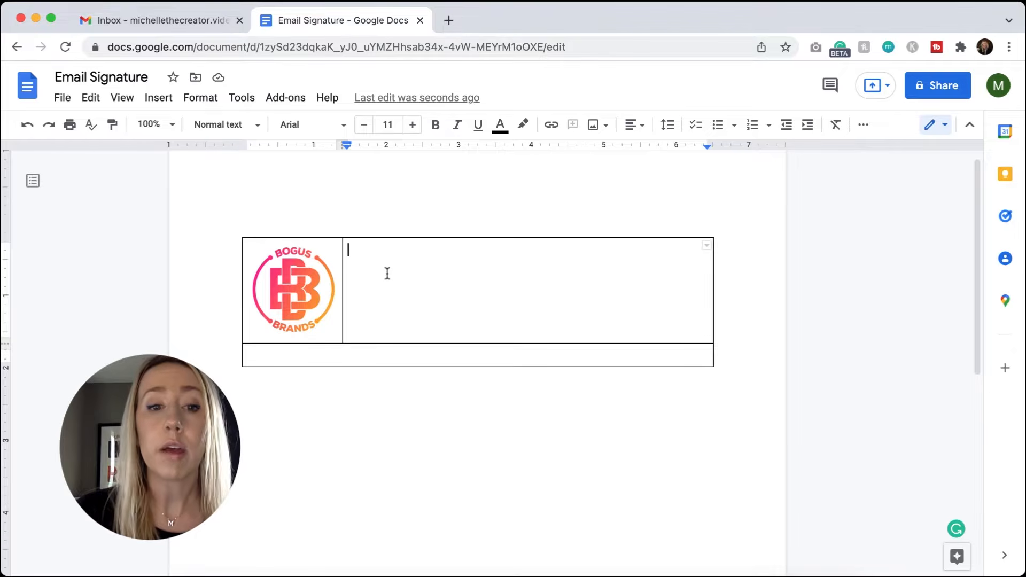
key("super+v")
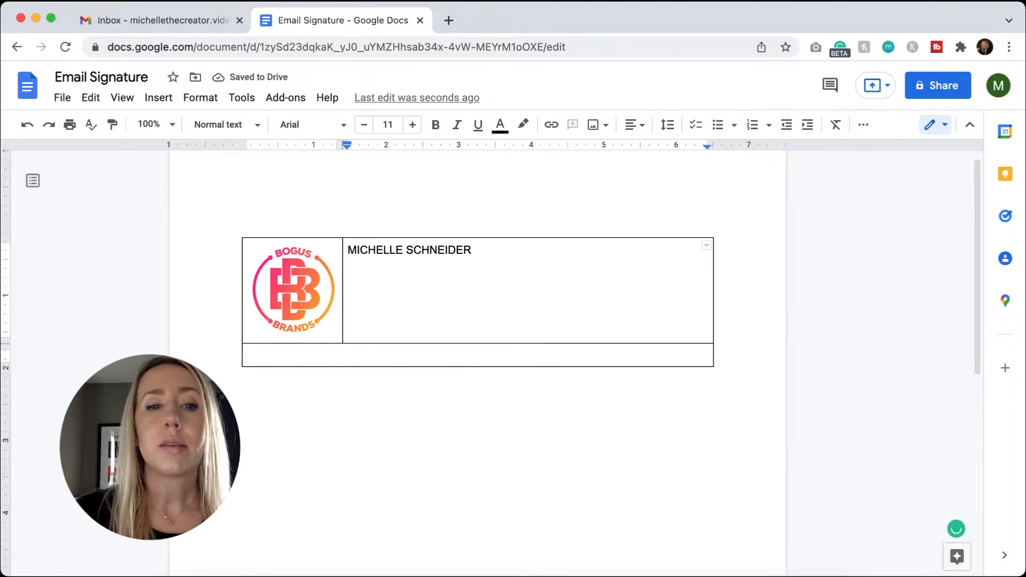
type("Aw")
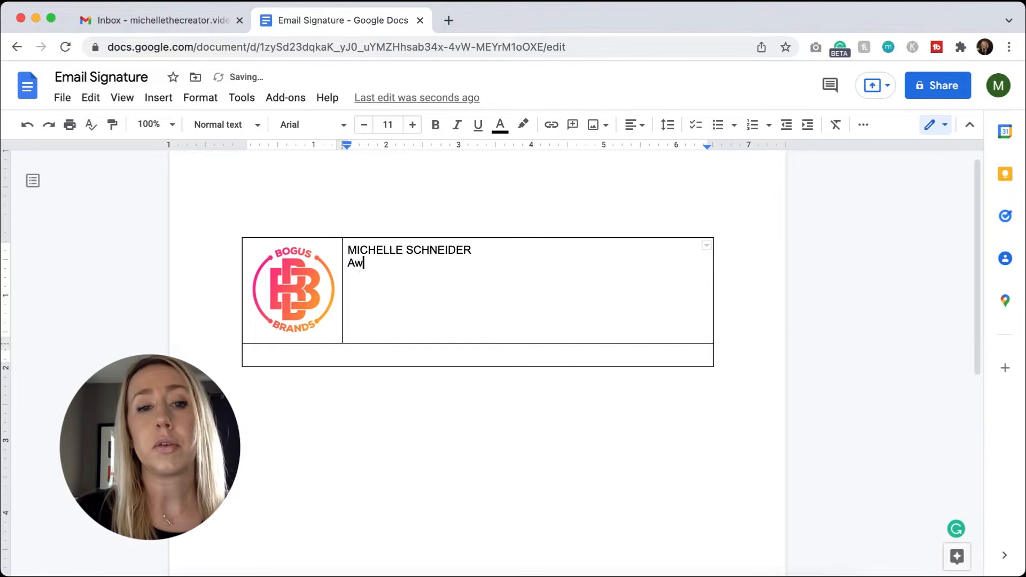
type("esome Human")
key("Return")
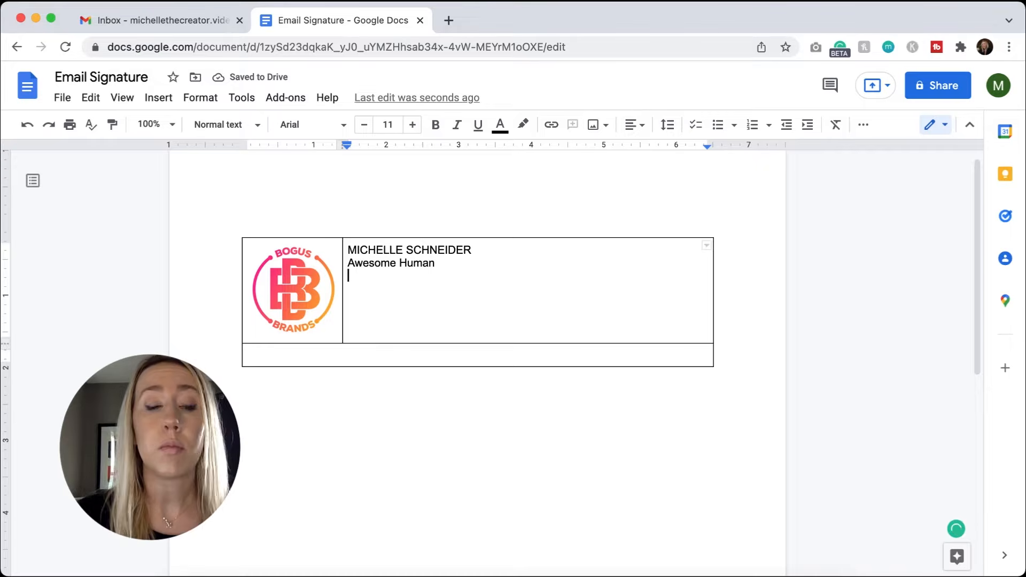
Add a line below the job title with the cell phone number, prefixed with C.
type("c")
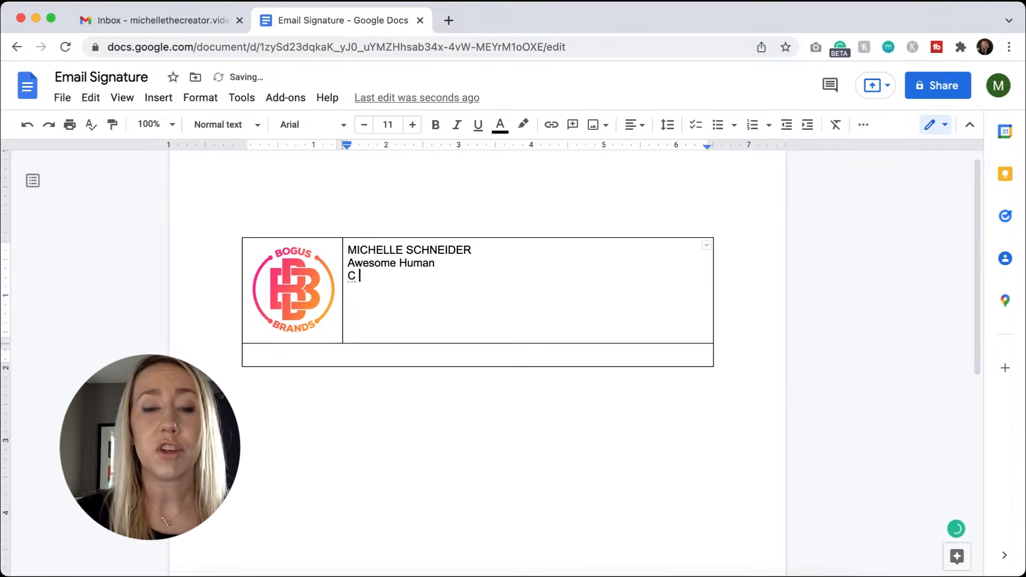
type(" (")
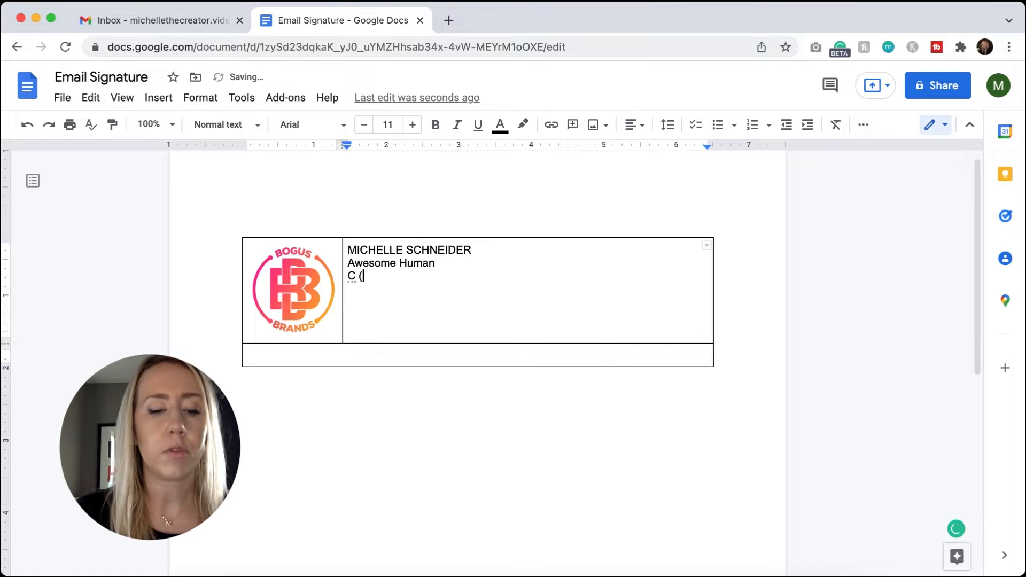
type("555")
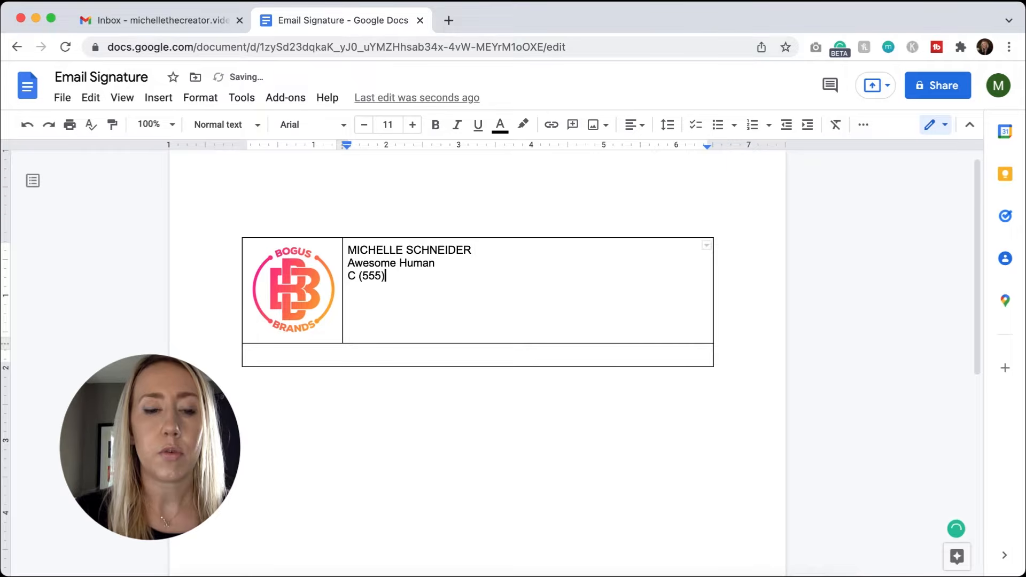
type(") 222")
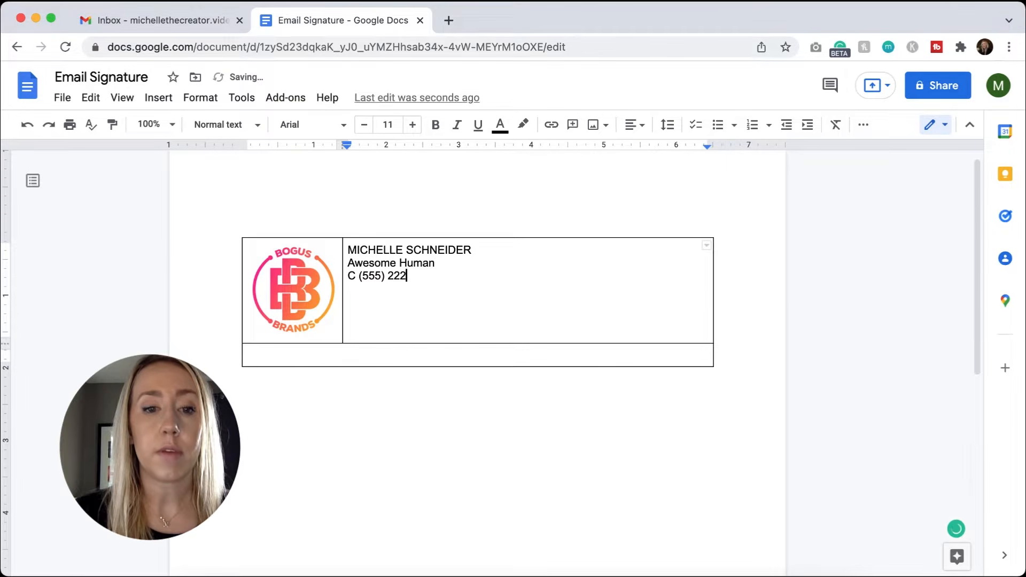
type("-1111")
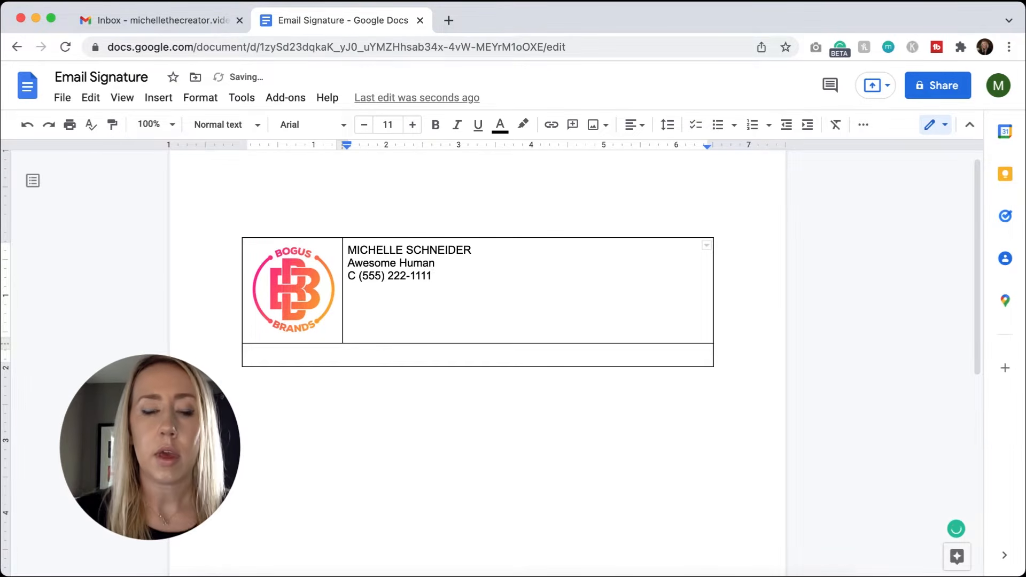
key("Return")
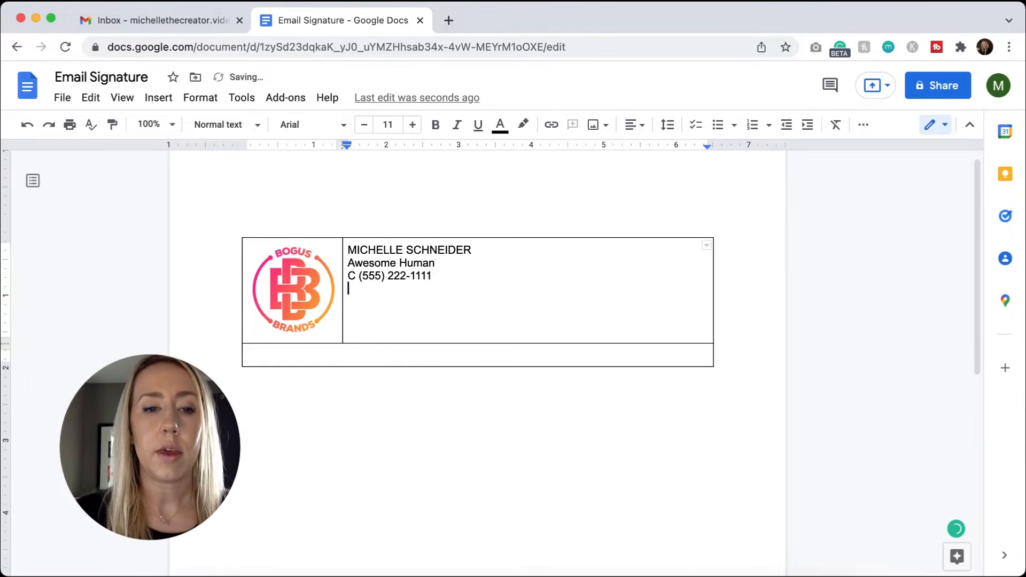
Add the office phone number prefixed with O and, on the line below it, the website address.
type("O")
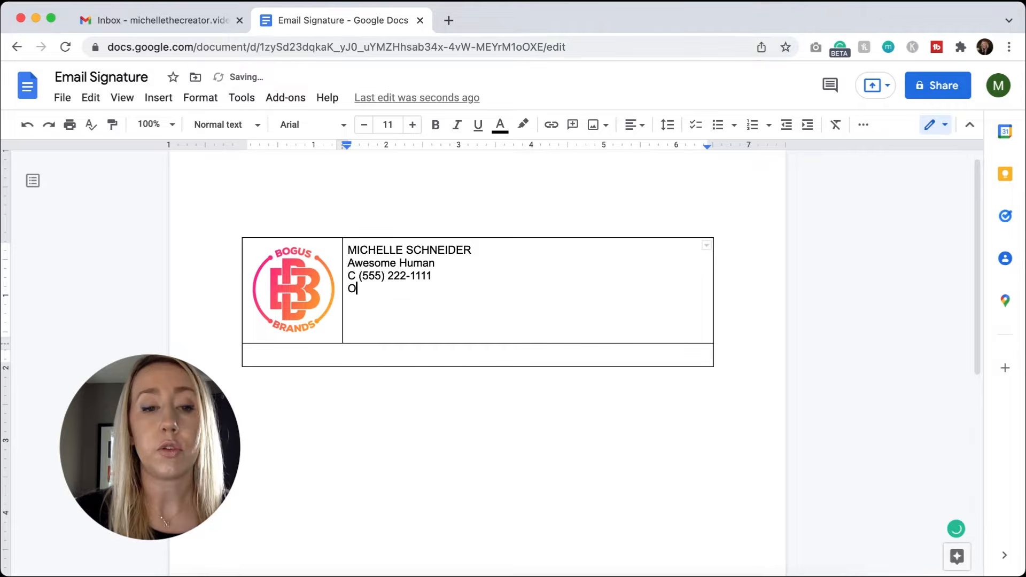
type(" (55")
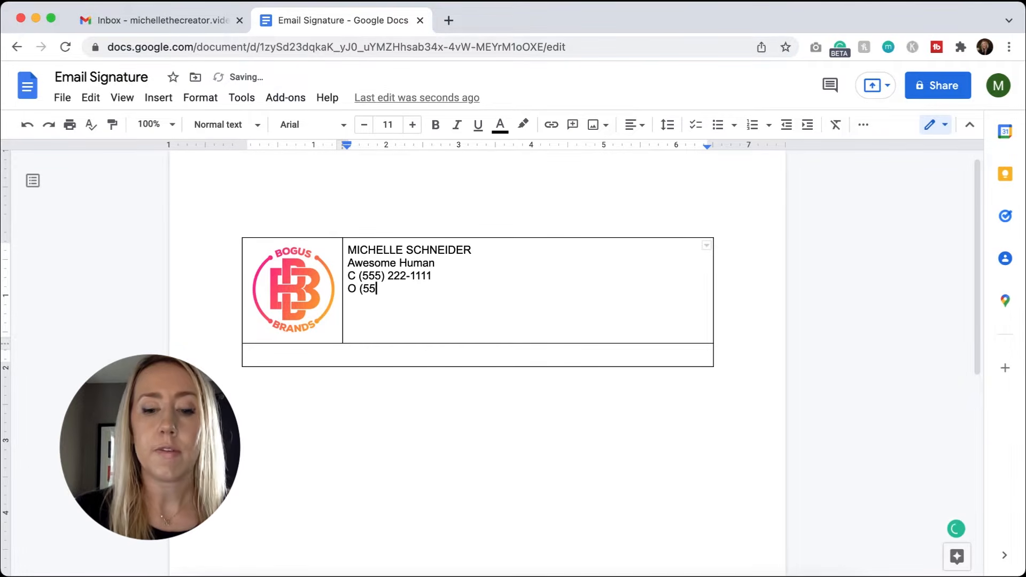
type("5) 333")
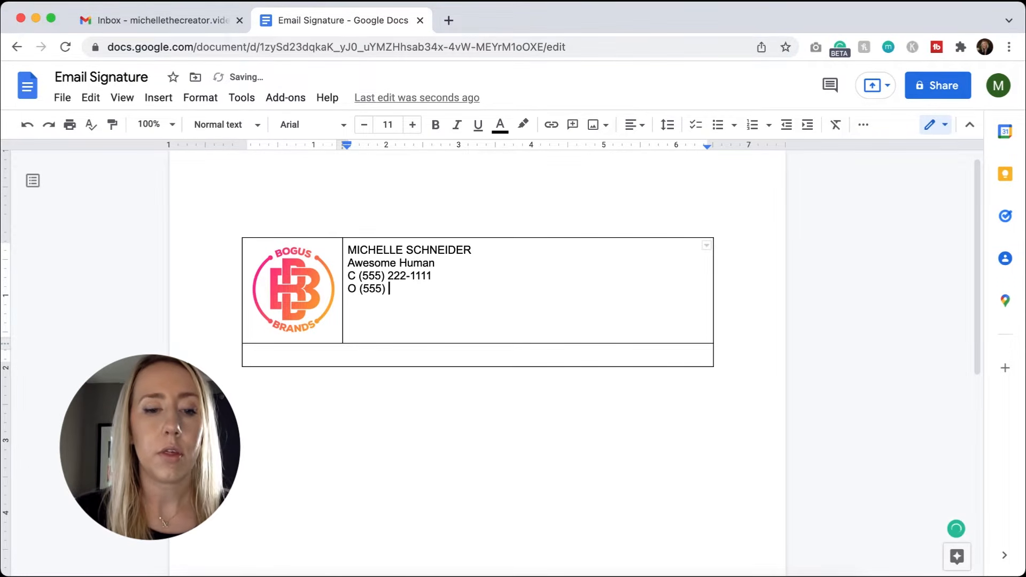
type("-2222")
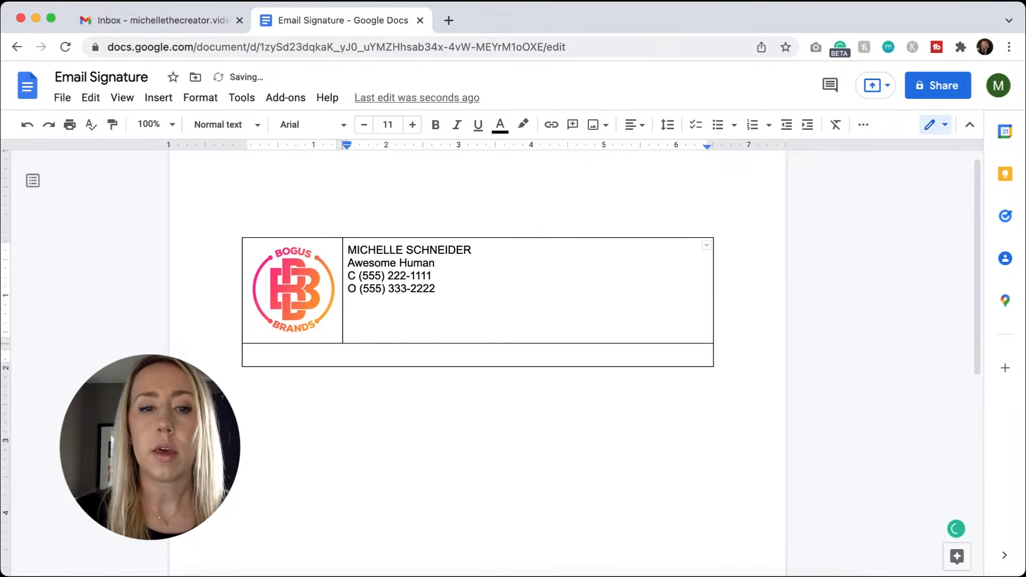
key("Return")
type("Mich")
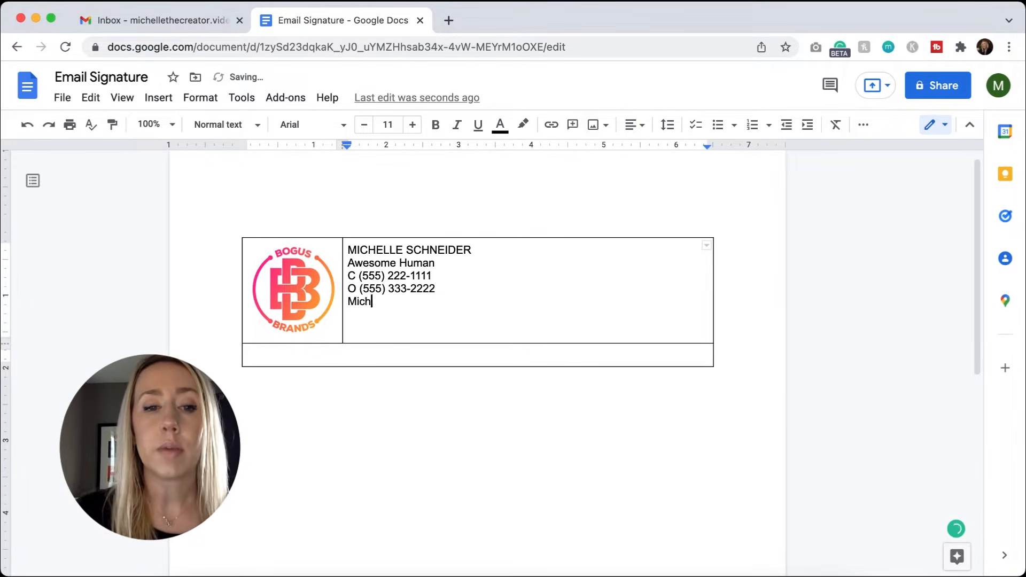
type("elleTheCreator.com")
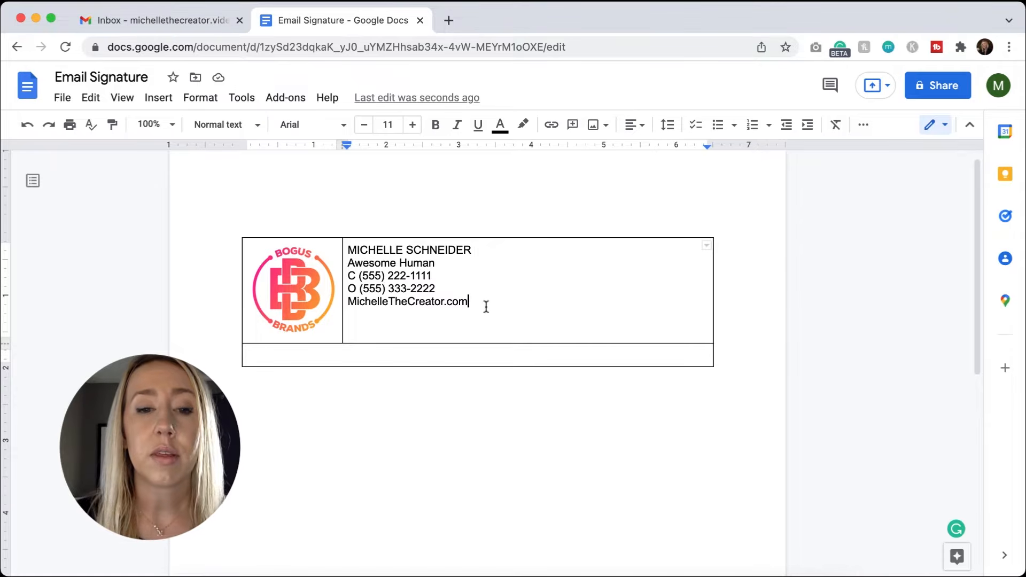
Set all the contact text beside the logo to font size 10 and make the name line bold.
left_click_drag(486, 306, 342, 251)
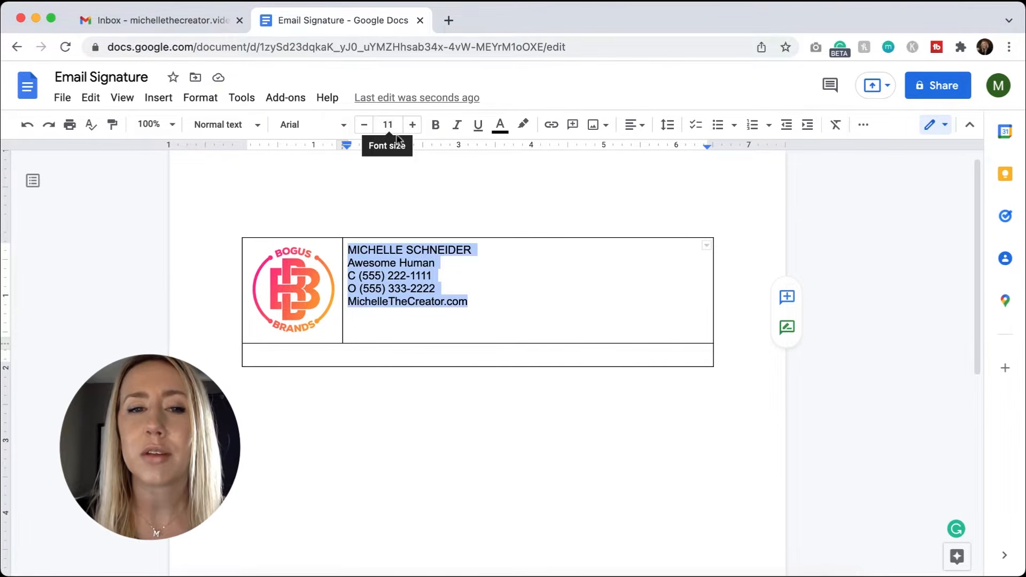
left_click(364, 128)
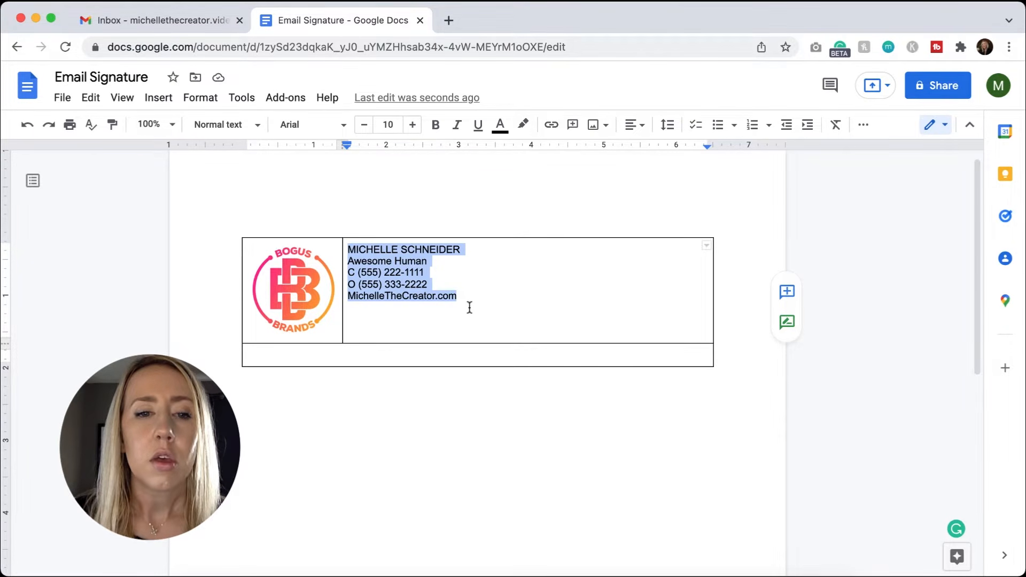
left_click(476, 301)
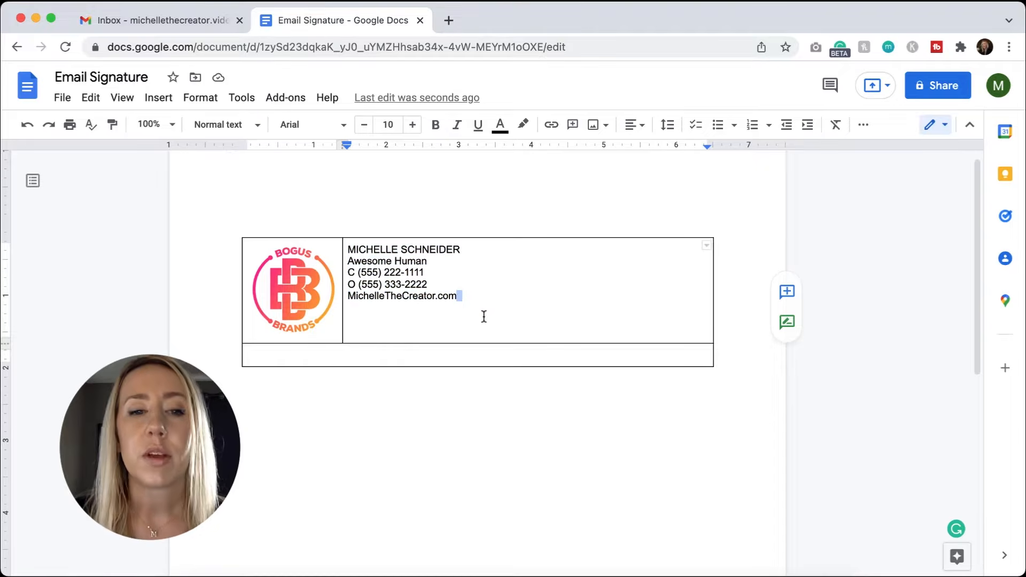
left_click_drag(463, 250, 346, 249)
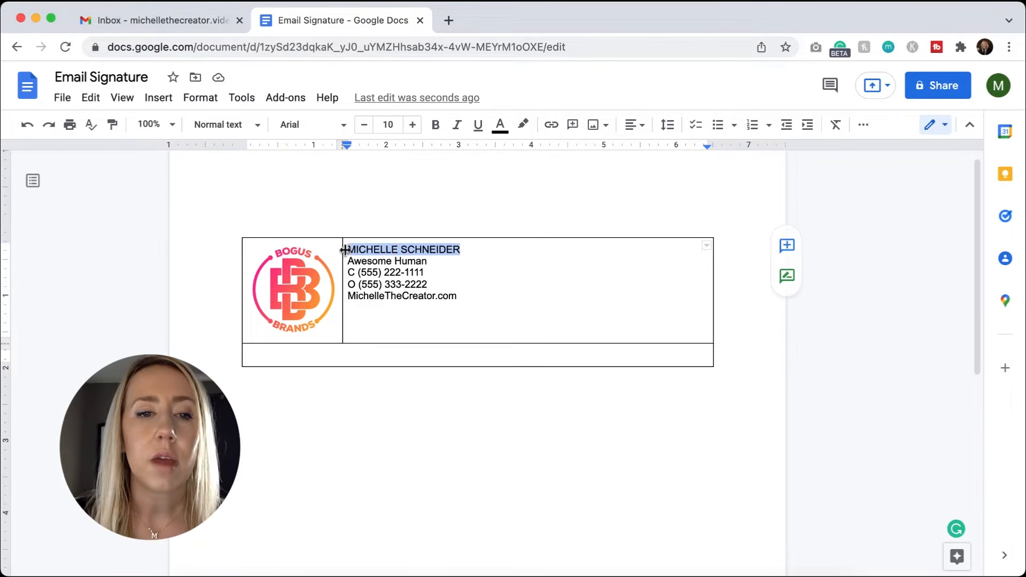
left_click(437, 126)
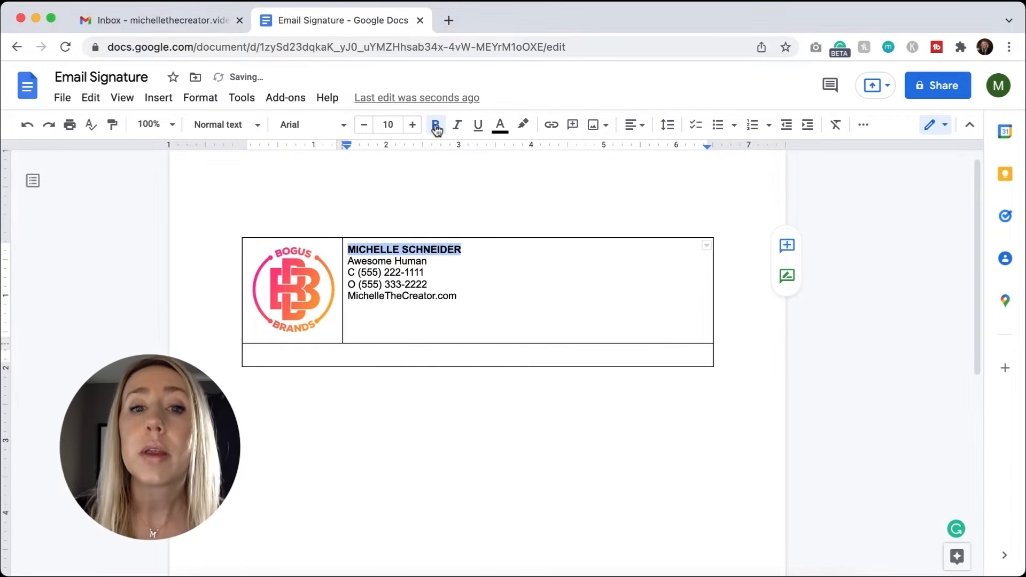
Colour the name line with a custom pink text colour, hex #dd0890, matching the logo.
left_click(499, 129)
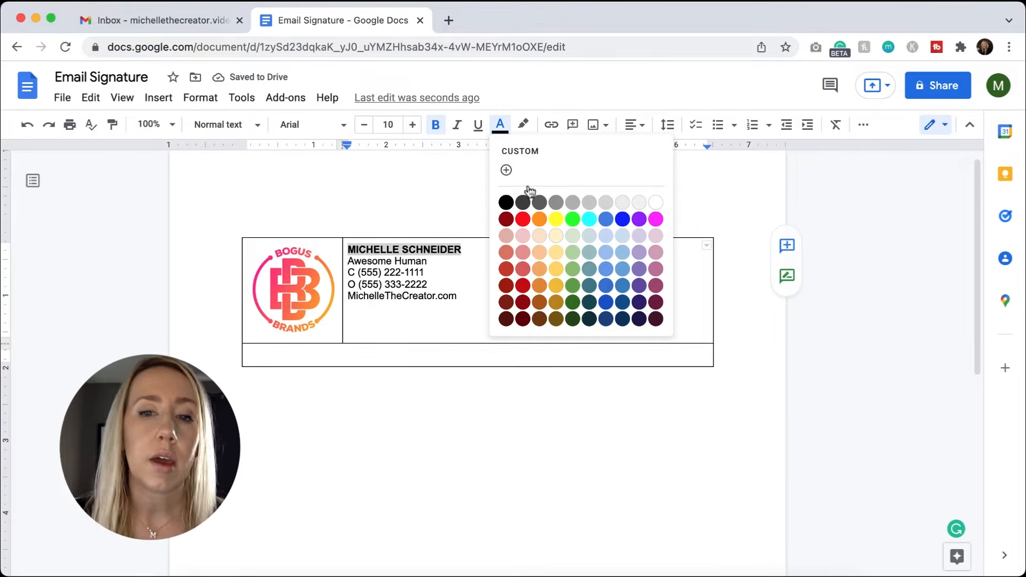
left_click(506, 170)
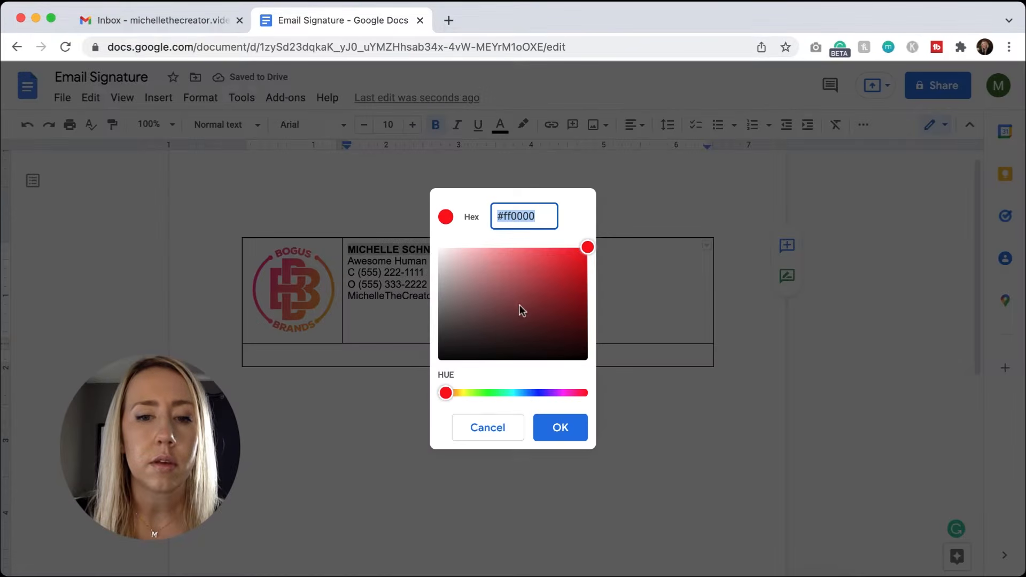
mouse_move(563, 393)
left_mouse_down()
mouse_move(576, 398)
mouse_move(571, 386)
left_mouse_up()
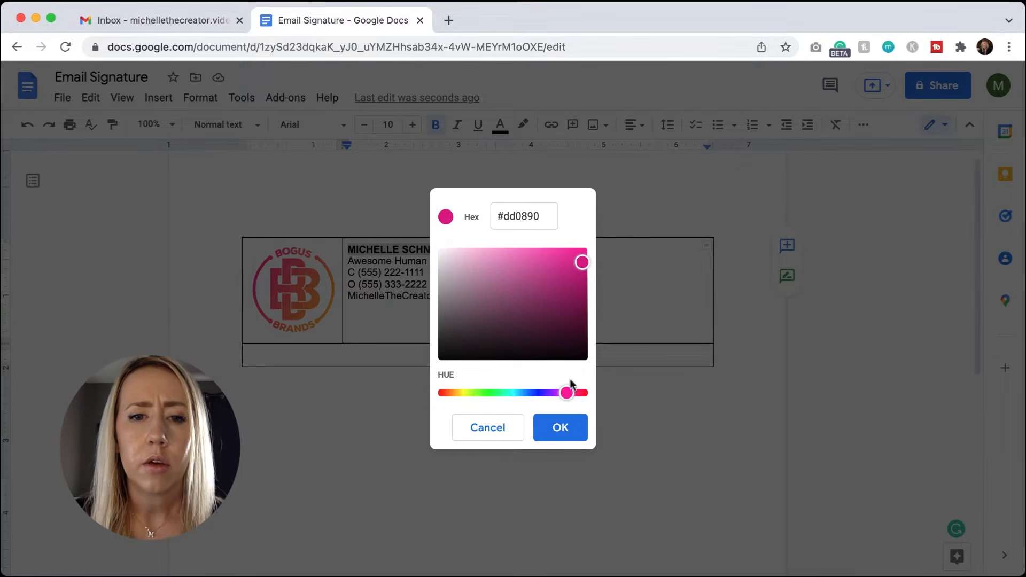
left_click(563, 430)
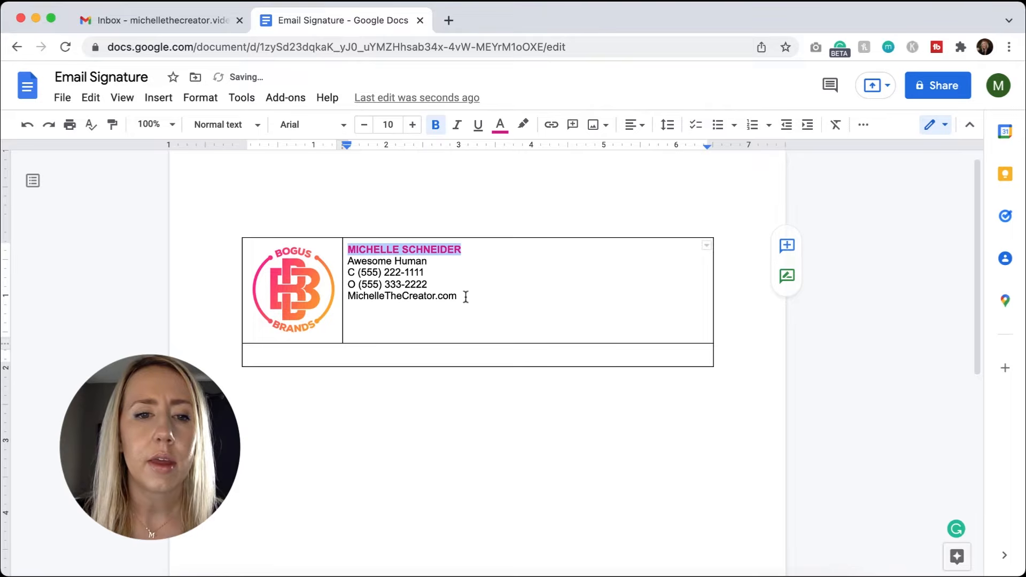
Change the cell phone prefix to a lowercase c and make it bold in the custom pink.
left_click_drag(354, 273, 345, 273)
type("c")
key("shift+Left")
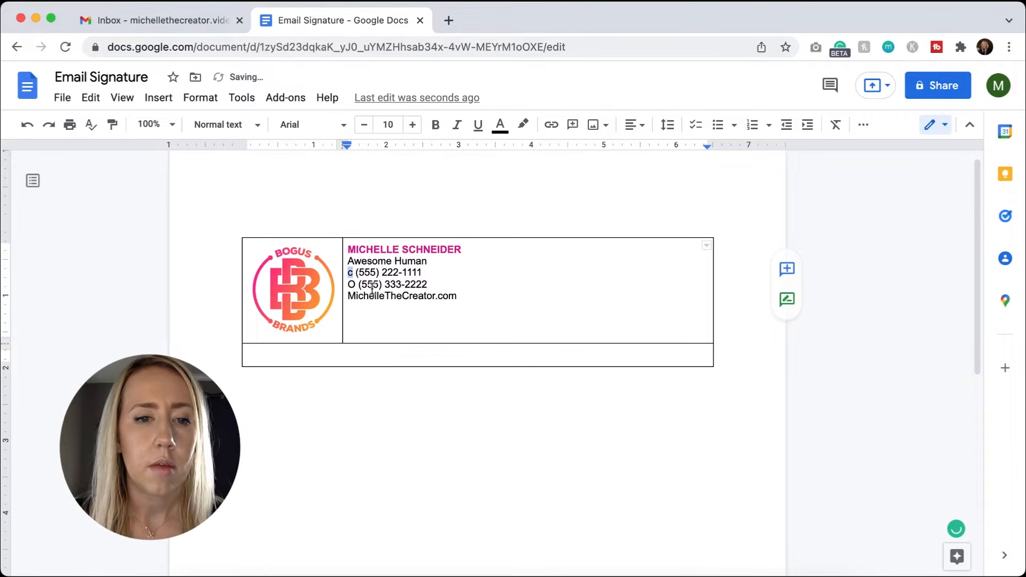
left_click(435, 127)
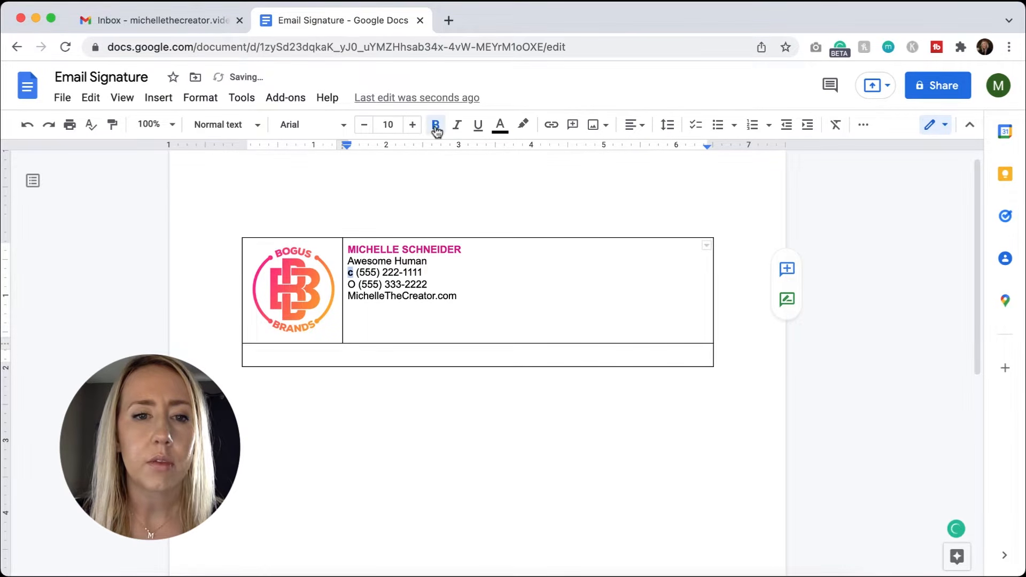
left_click(500, 127)
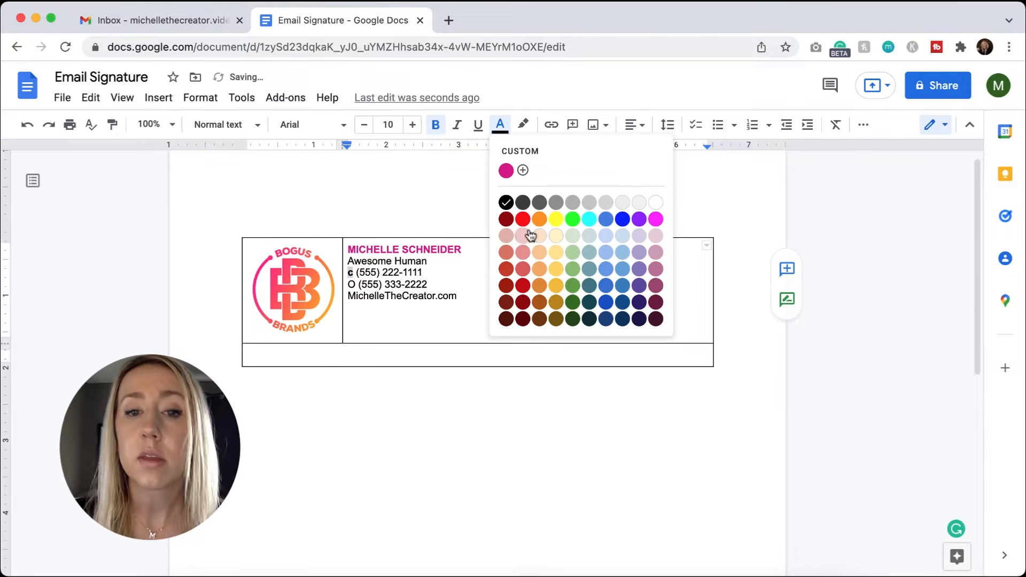
left_click(506, 171)
Change the office phone prefix to a lowercase o and make it bold in the custom pink.
left_click_drag(357, 284, 348, 284)
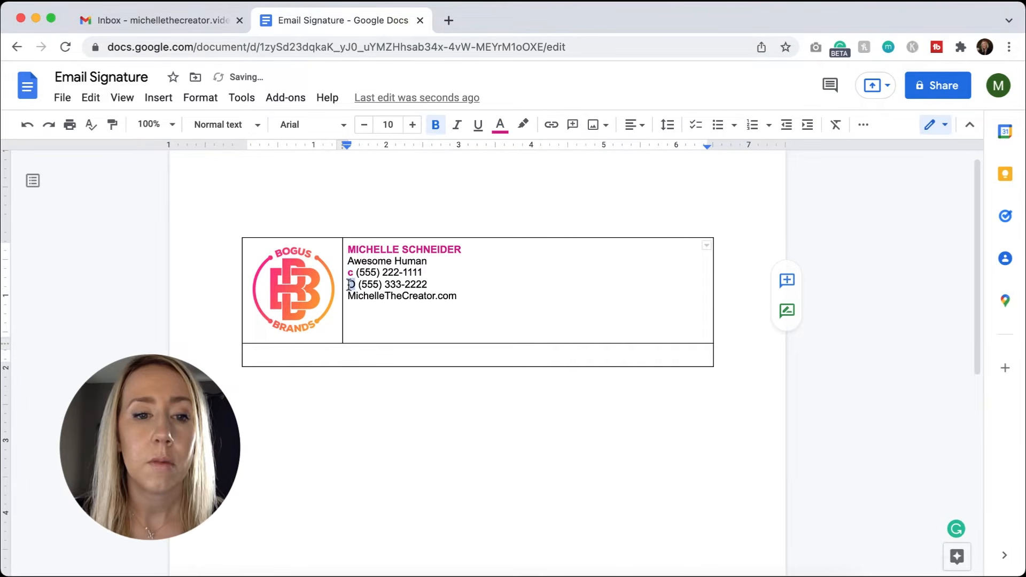
left_click(436, 129)
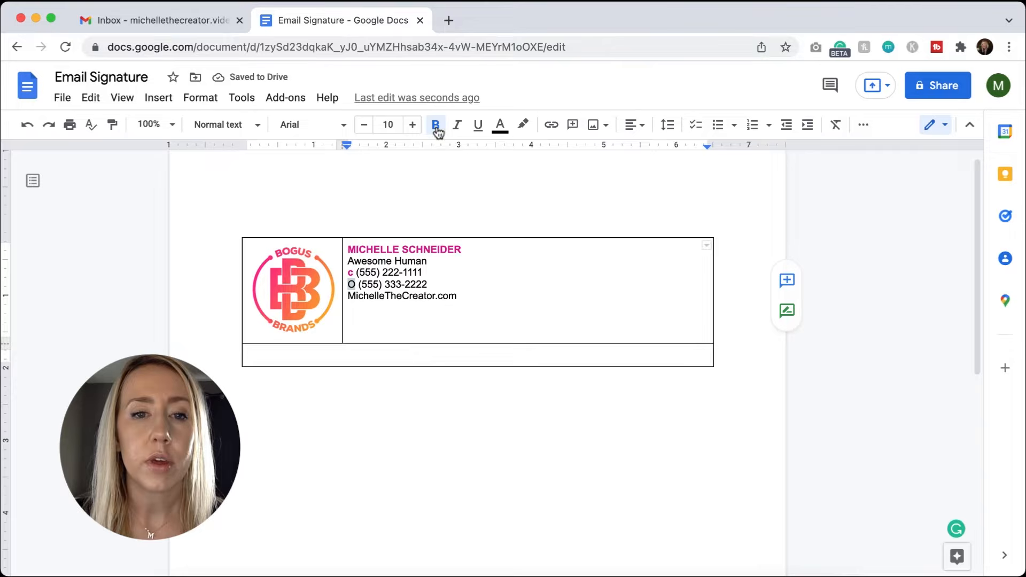
left_click(500, 127)
left_click(507, 170)
Colour the website address line with the custom pink.
left_click_drag(458, 297, 345, 297)
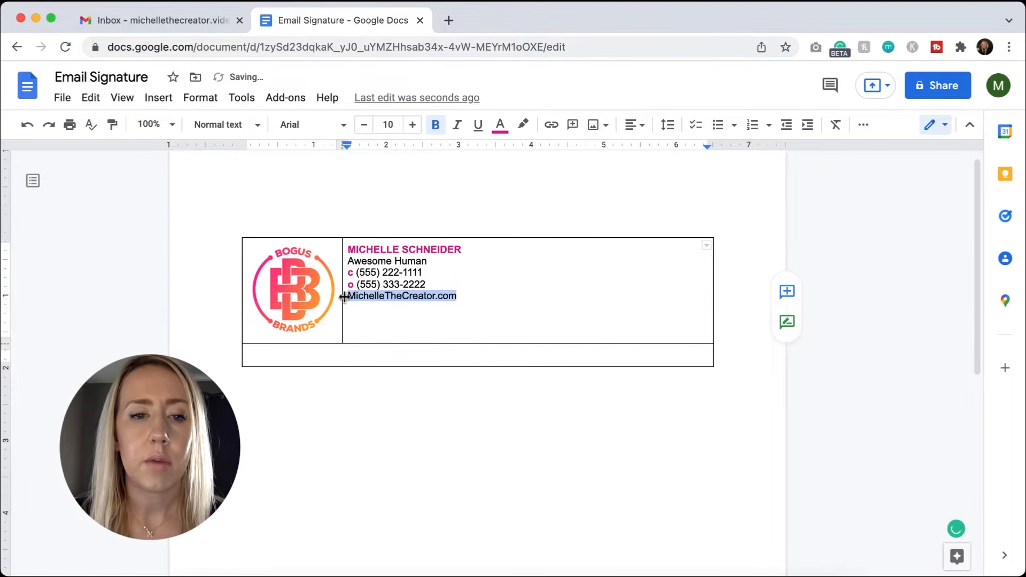
left_click(500, 126)
left_click(507, 170)
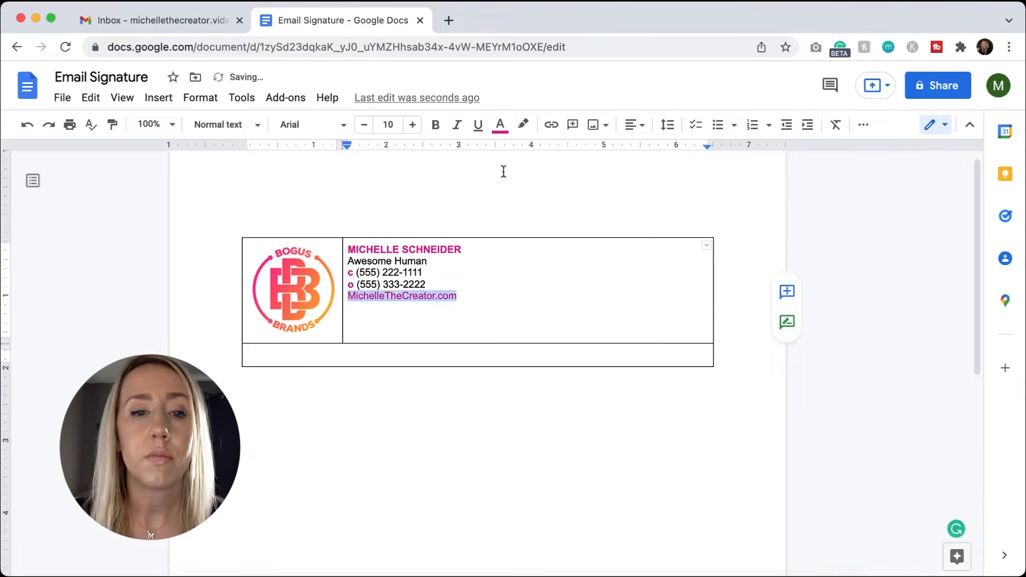
left_click(487, 301)
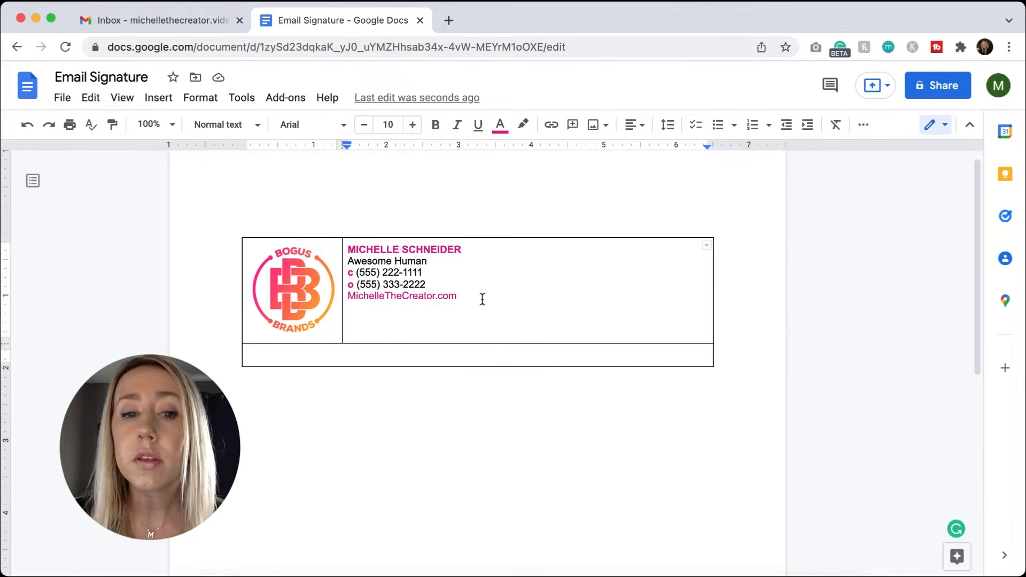
Set the line spacing of all the contact text beside the logo to 1.15.
left_click_drag(479, 298, 346, 249)
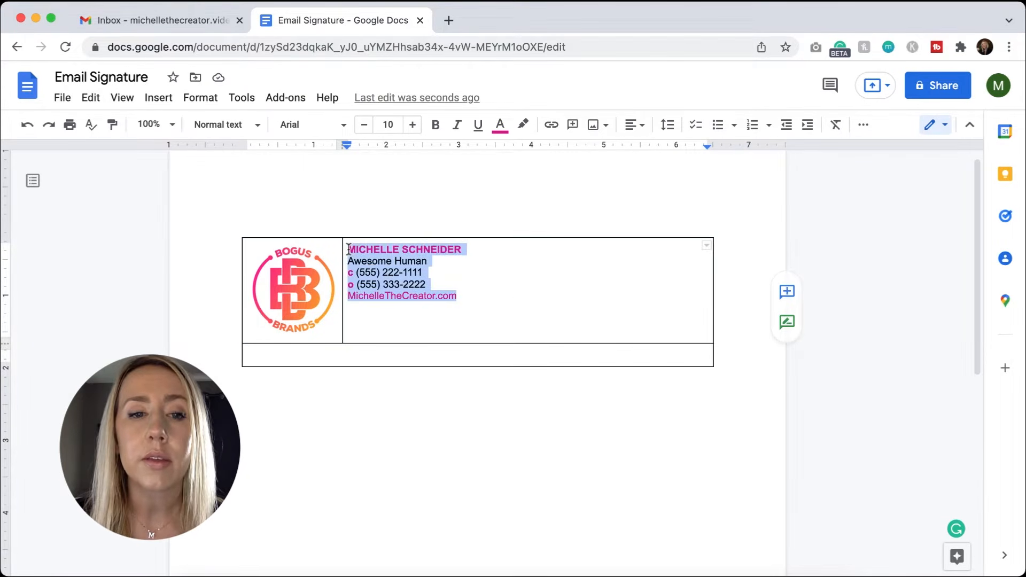
left_click(667, 126)
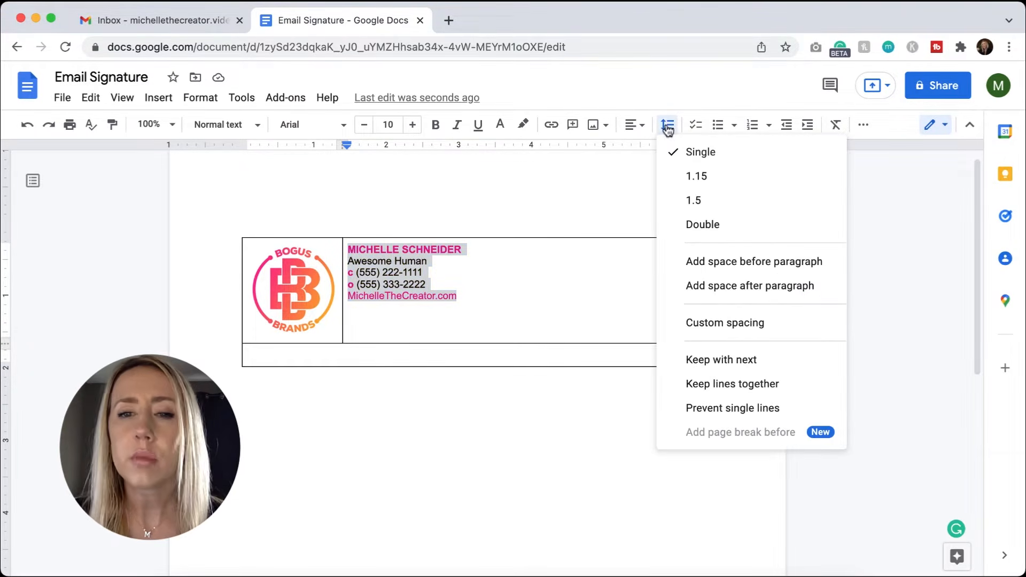
left_click(736, 183)
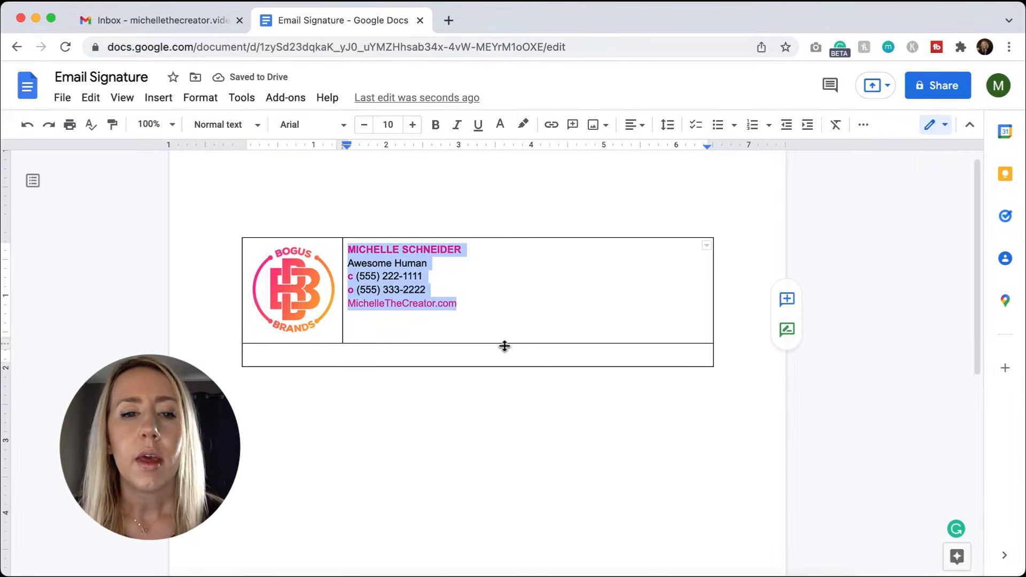
left_click(514, 318)
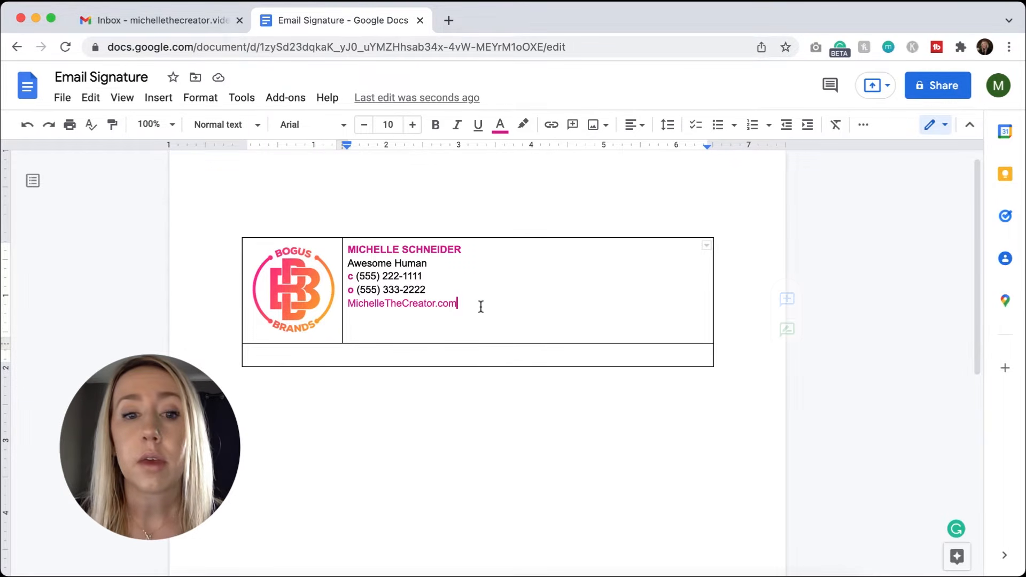
left_click_drag(464, 305, 347, 305)
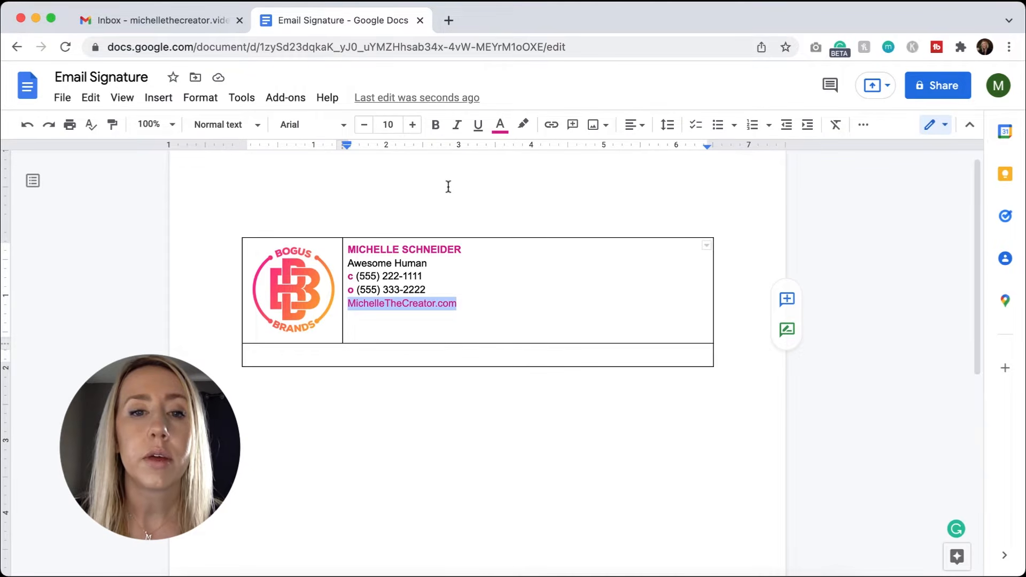
left_click(553, 127)
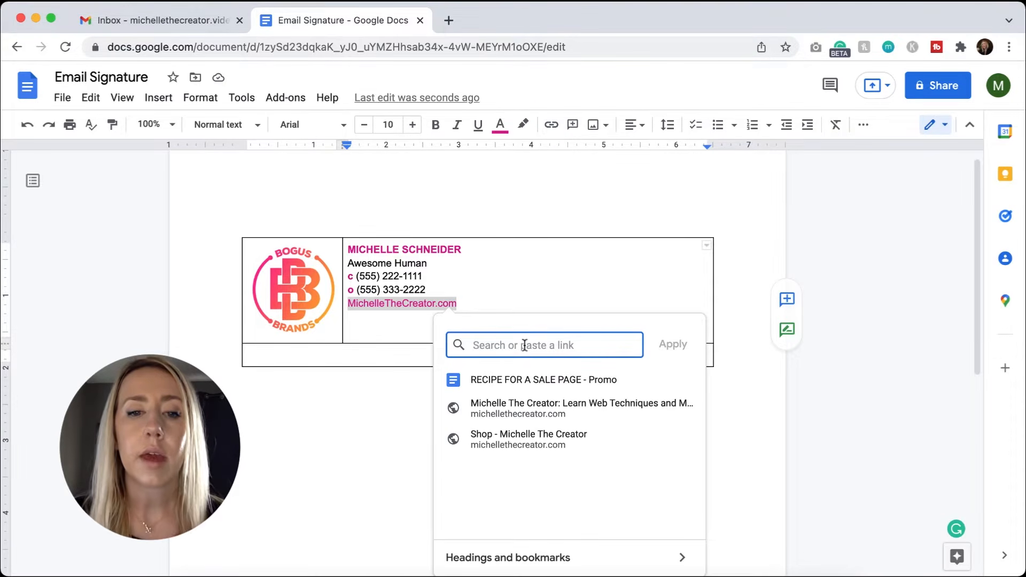
type("https://michellethecreator.com")
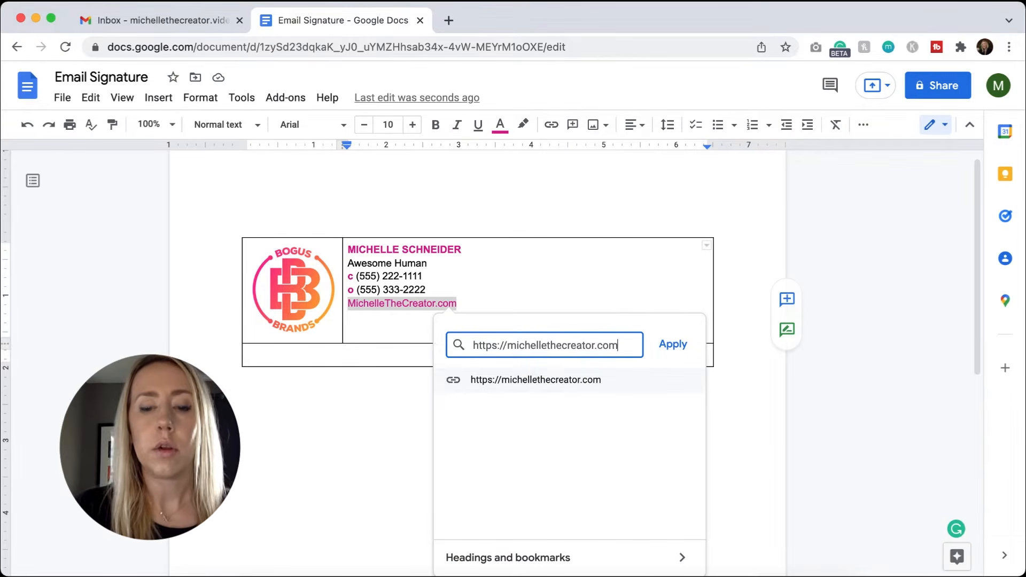
type("/")
key("super+a")
key("super+c")
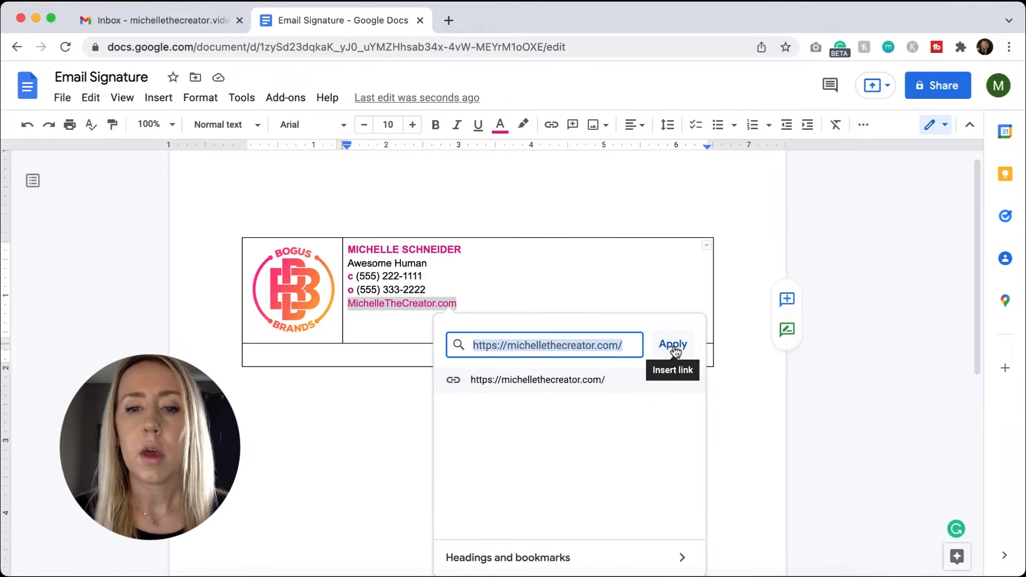
left_click(674, 346)
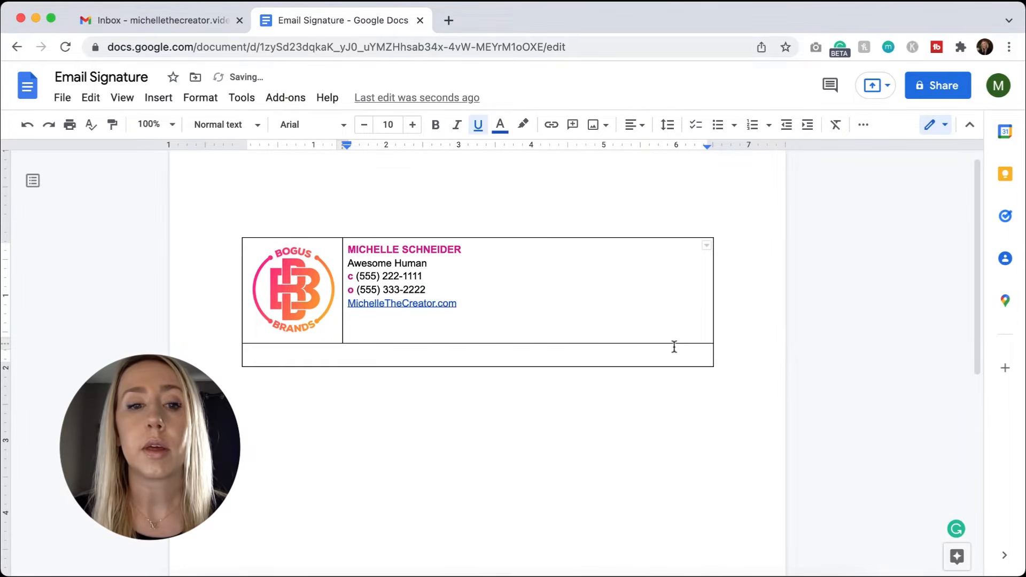
Recolour the linked website address with the custom pink.
left_click_drag(467, 305, 348, 305)
left_click(501, 126)
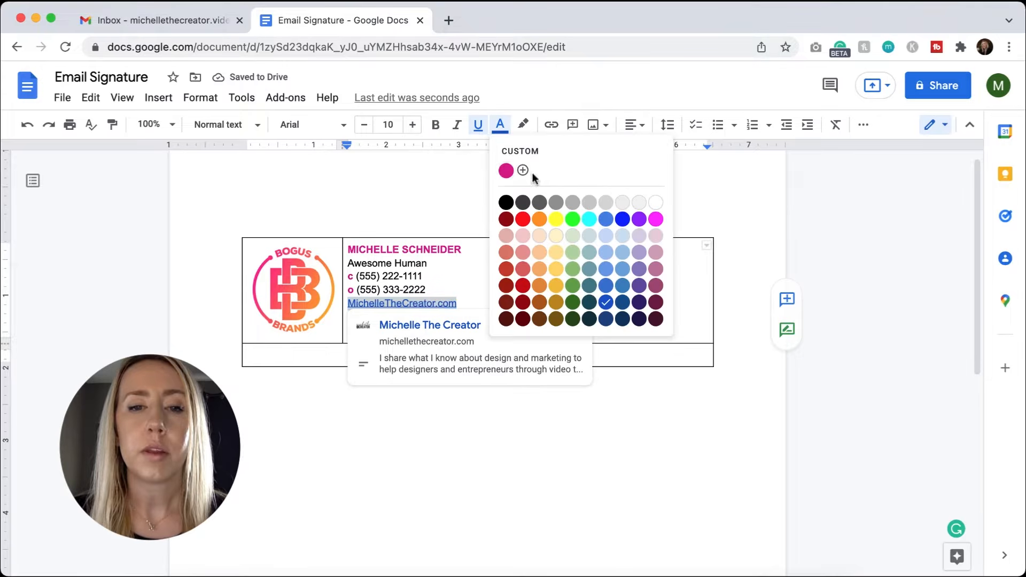
left_click(506, 171)
left_click(292, 291)
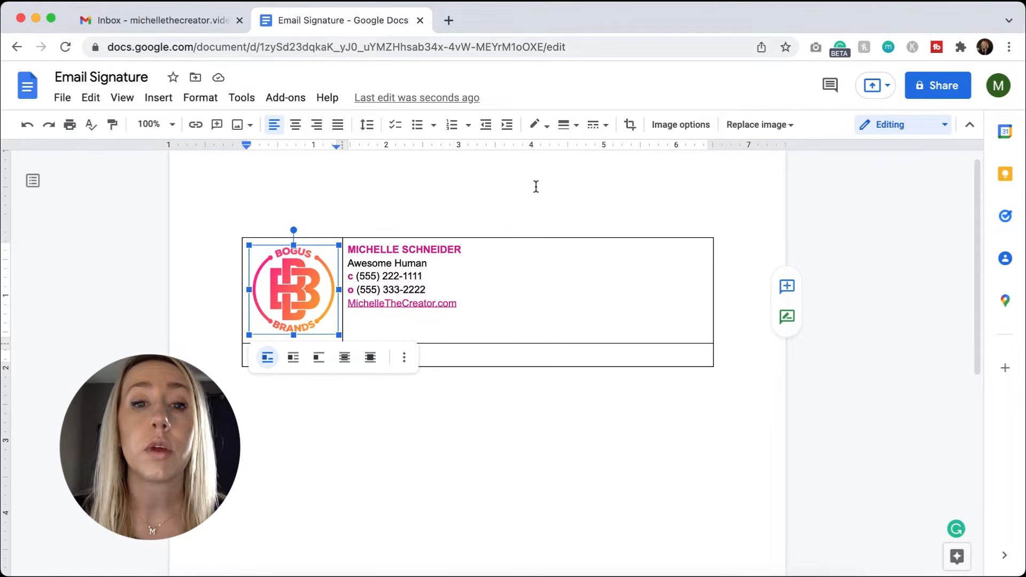
left_click(196, 129)
key("super+v")
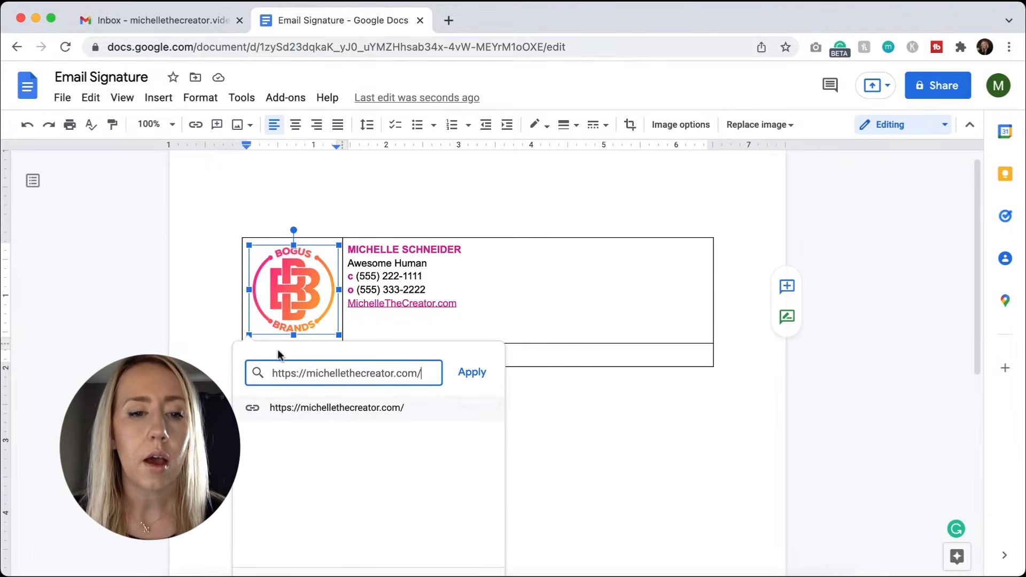
left_click(473, 373)
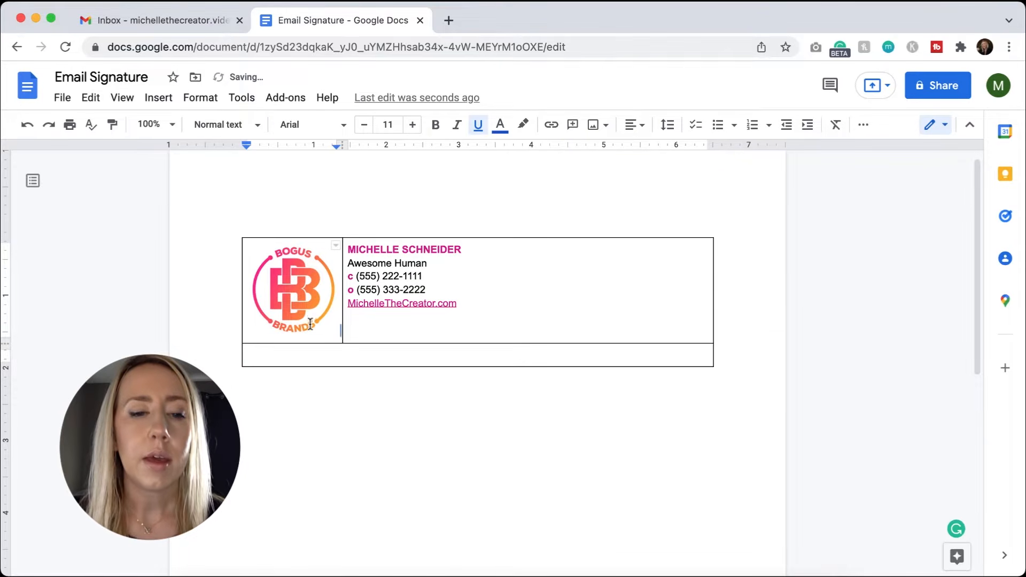
Shrink the logo proportionally to about 1 inch wide within its cell.
left_click(311, 321)
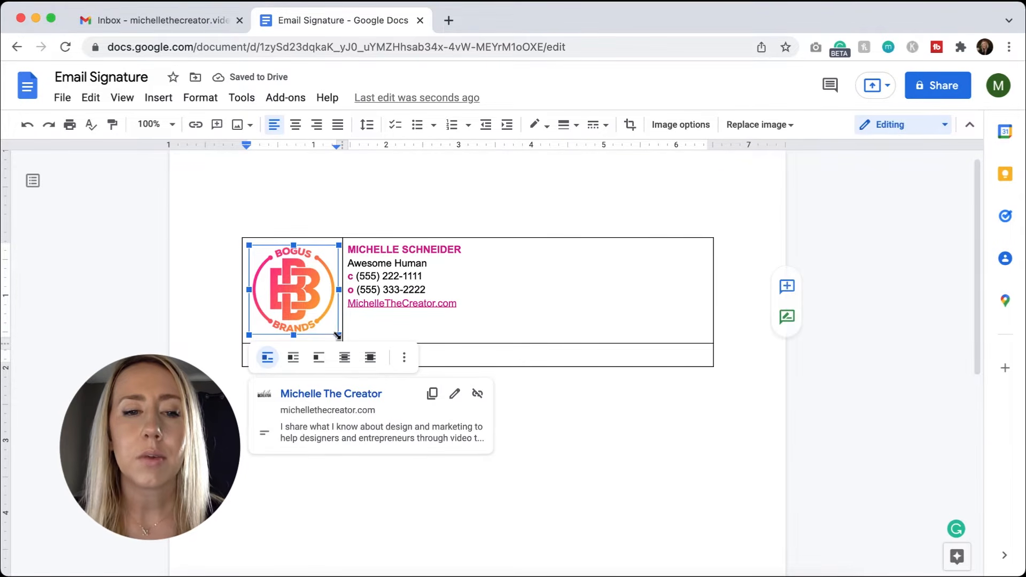
left_click_drag(330, 327, 319, 316)
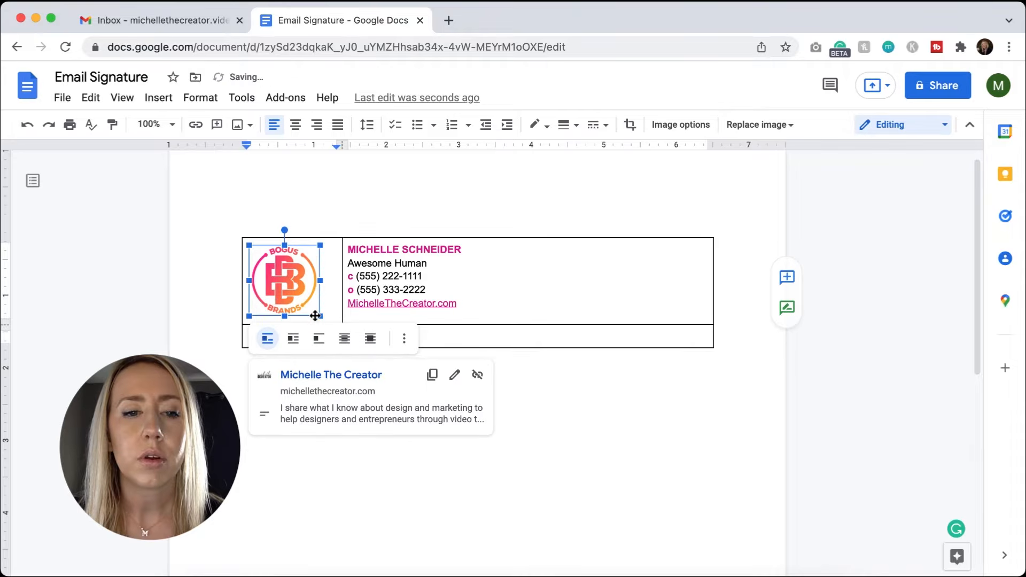
left_click(556, 279)
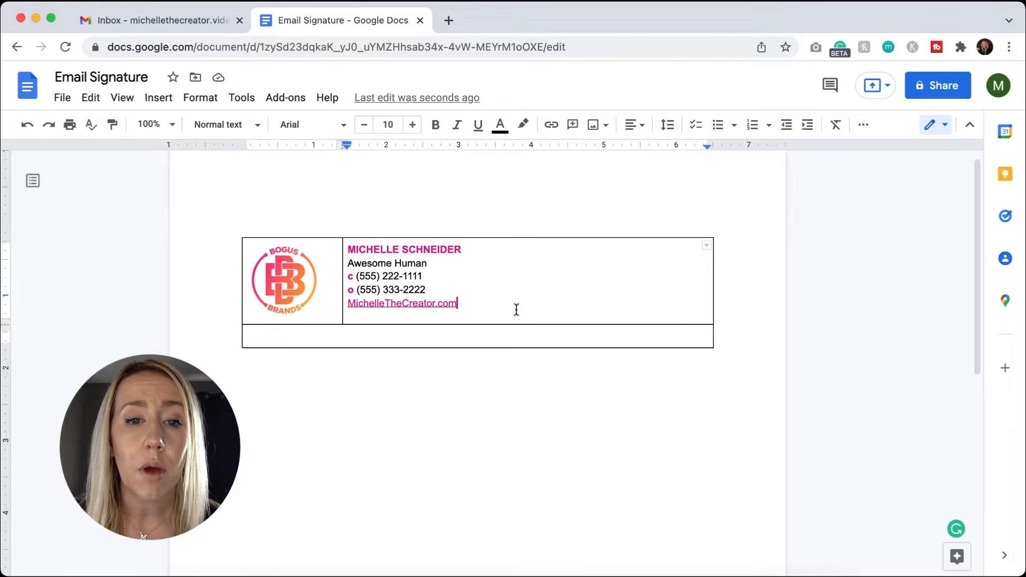
Set the contact details cell's padding to 0.1 inches and its vertical alignment to Middle.
left_click_drag(516, 310, 403, 251)
right_click(536, 288)
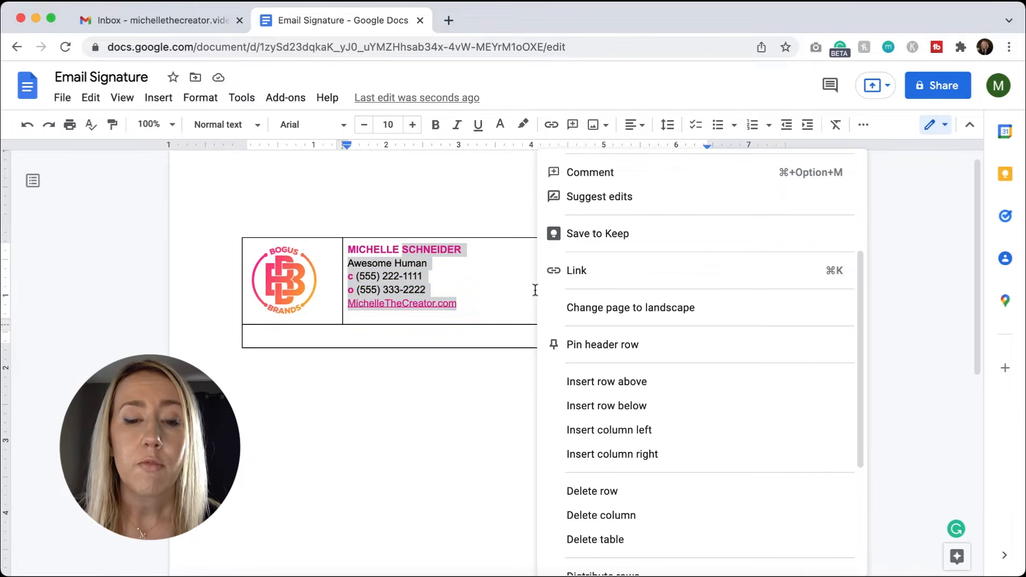
scroll(647, 355, "down", 5)
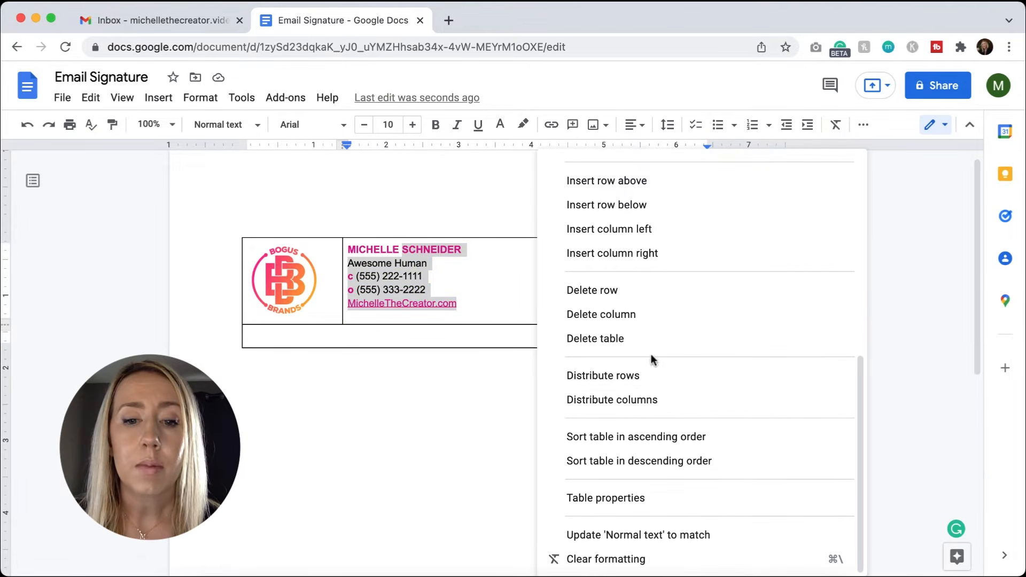
left_click(607, 498)
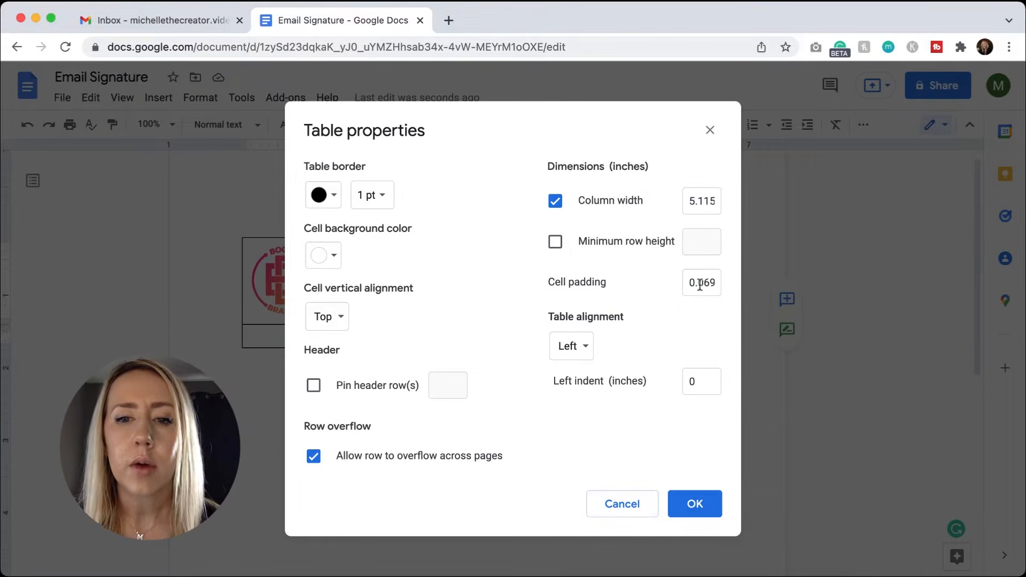
left_click_drag(697, 285, 713, 285)
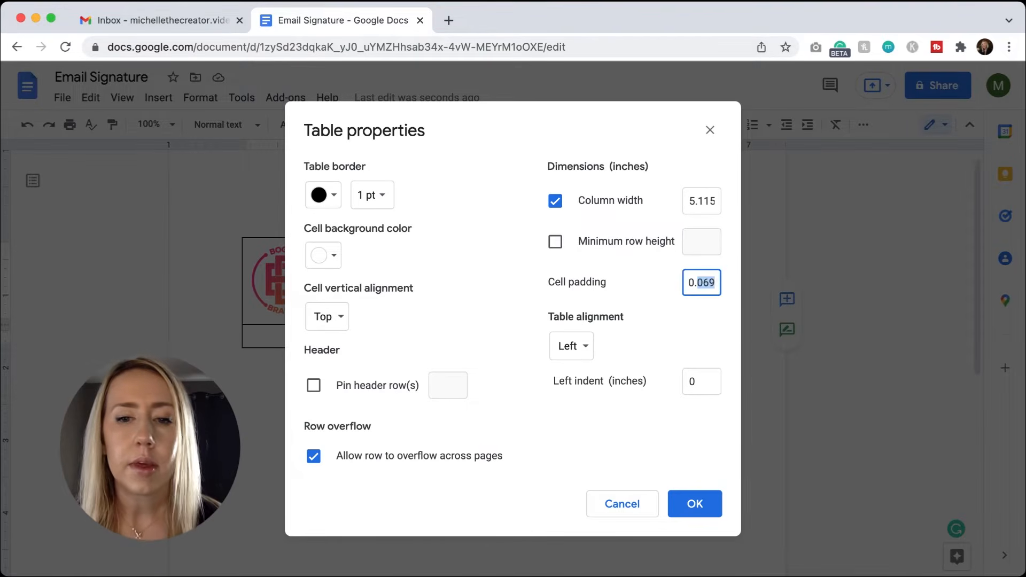
type("1")
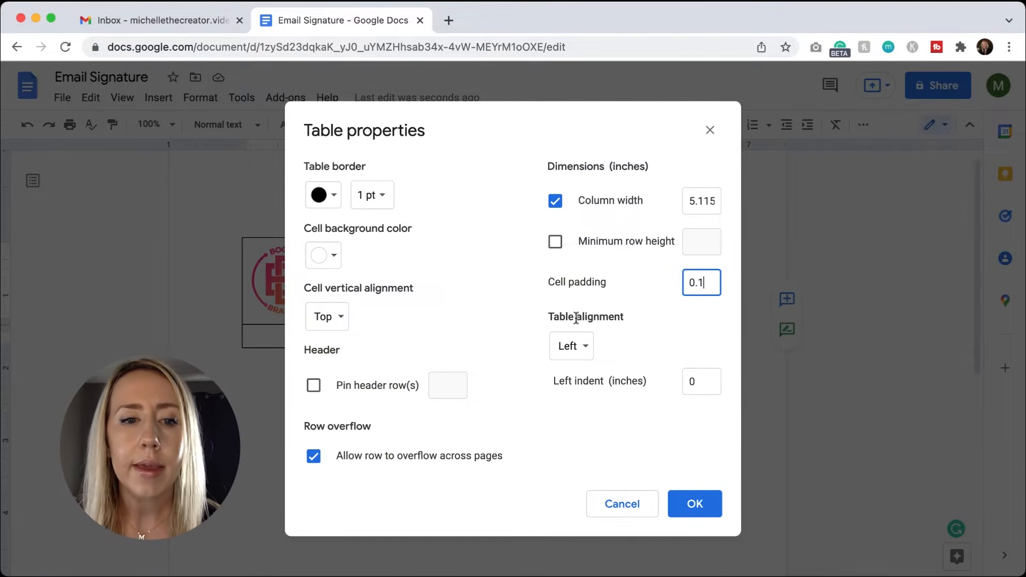
left_click(339, 320)
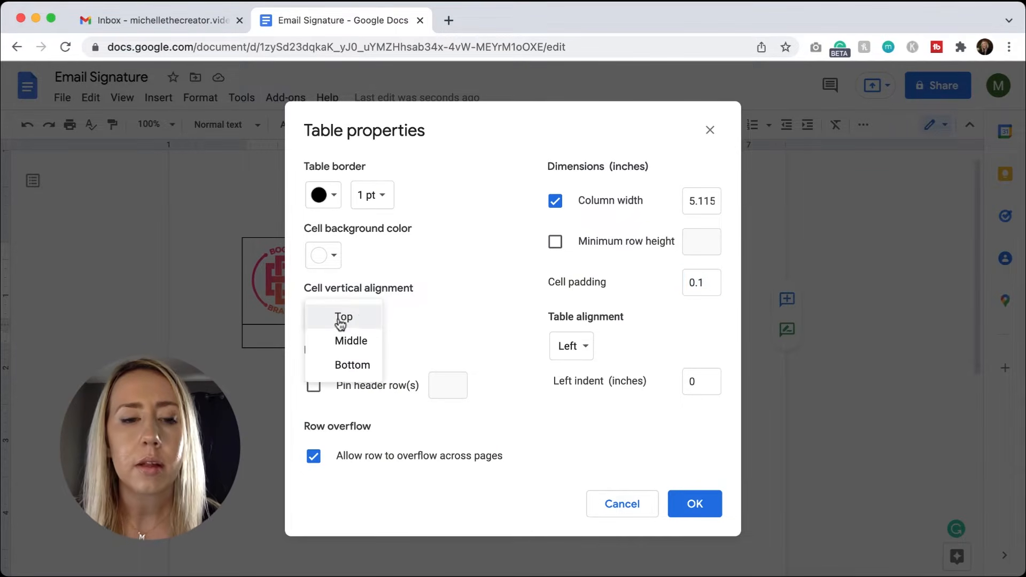
left_click(356, 346)
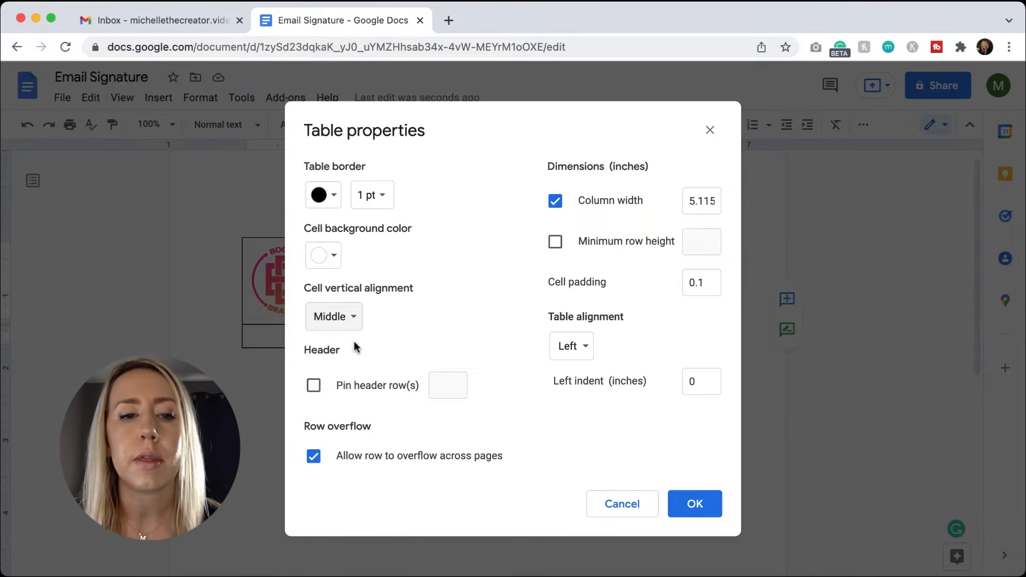
left_click(694, 502)
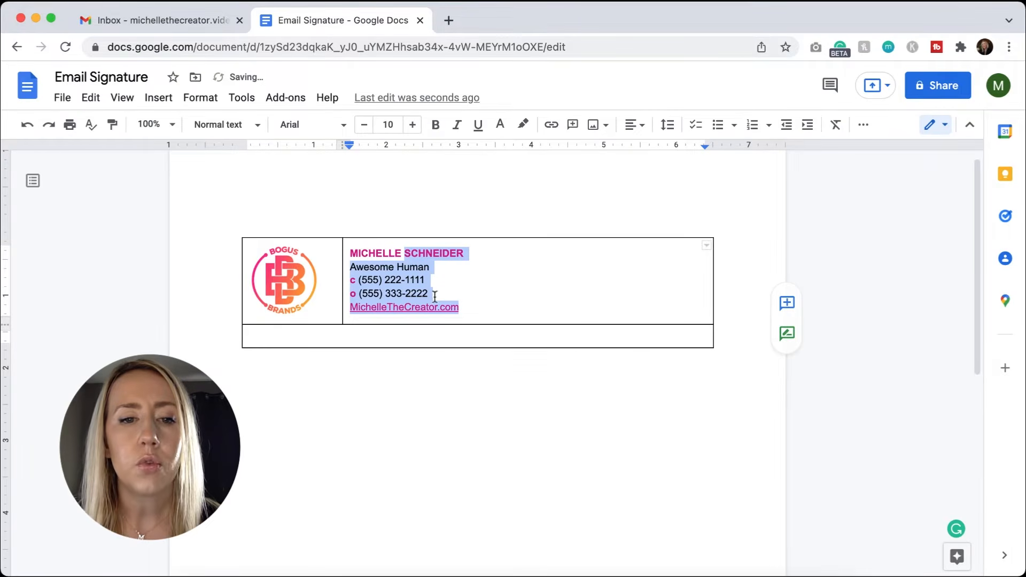
Set the logo cell's vertical alignment to Middle.
left_click(327, 285)
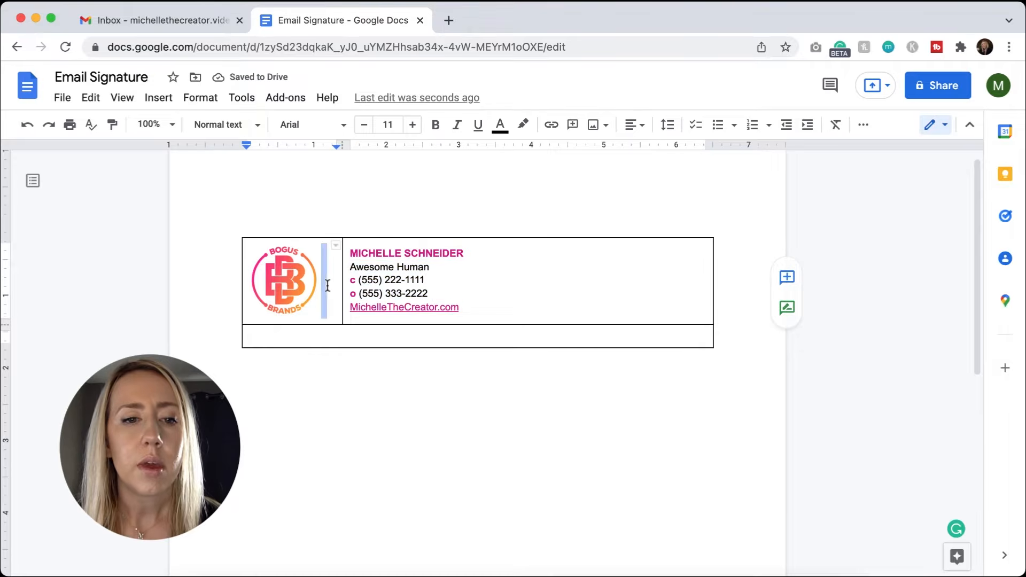
right_click(306, 282)
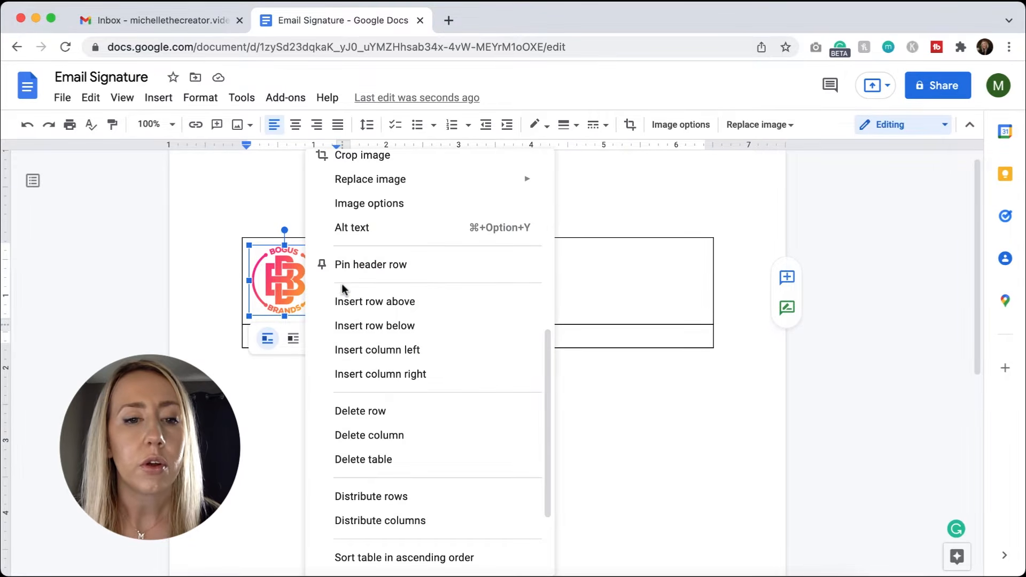
scroll(428, 457, "down", 5)
left_click(399, 498)
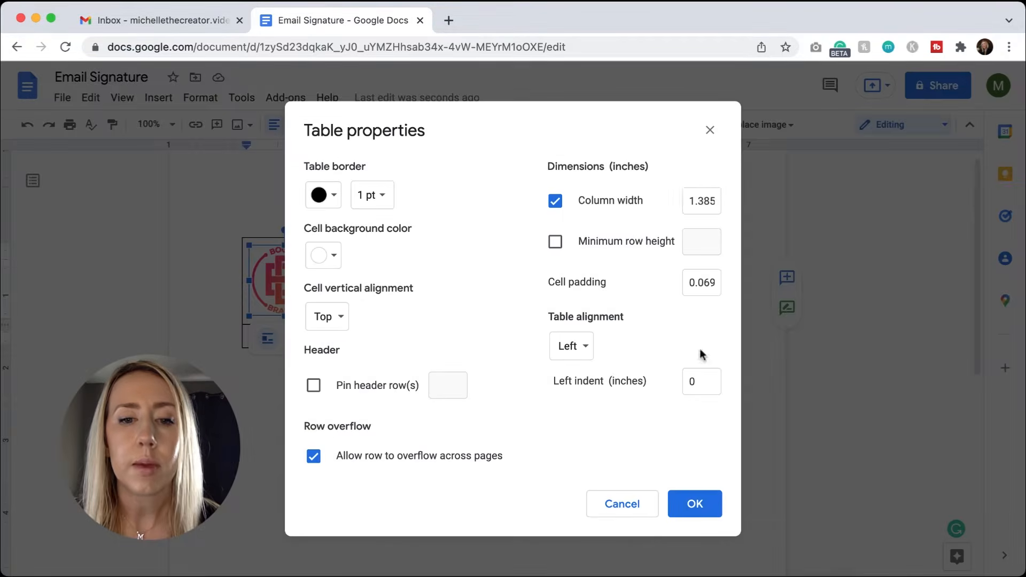
left_click(341, 320)
left_click(348, 341)
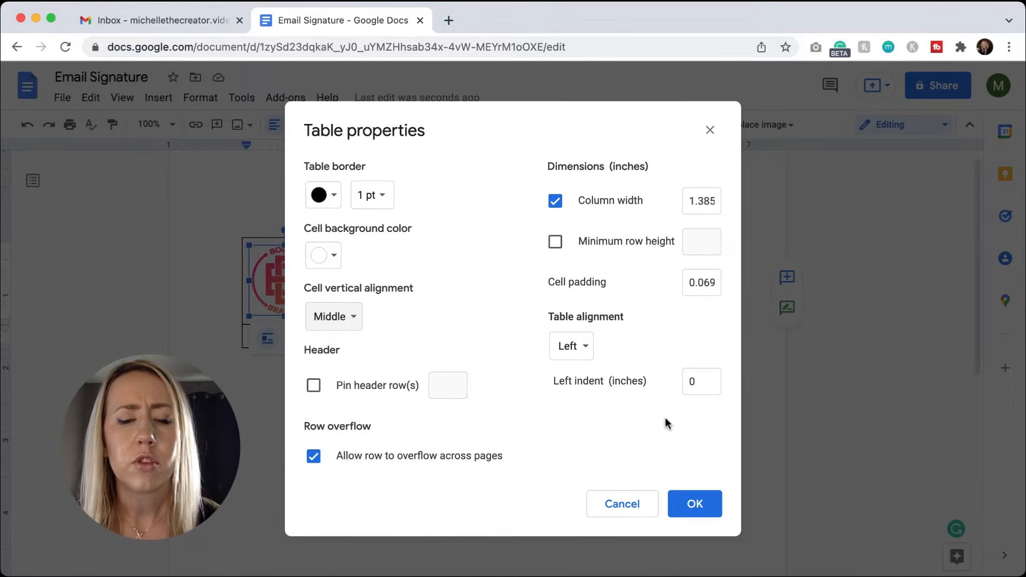
left_click(693, 502)
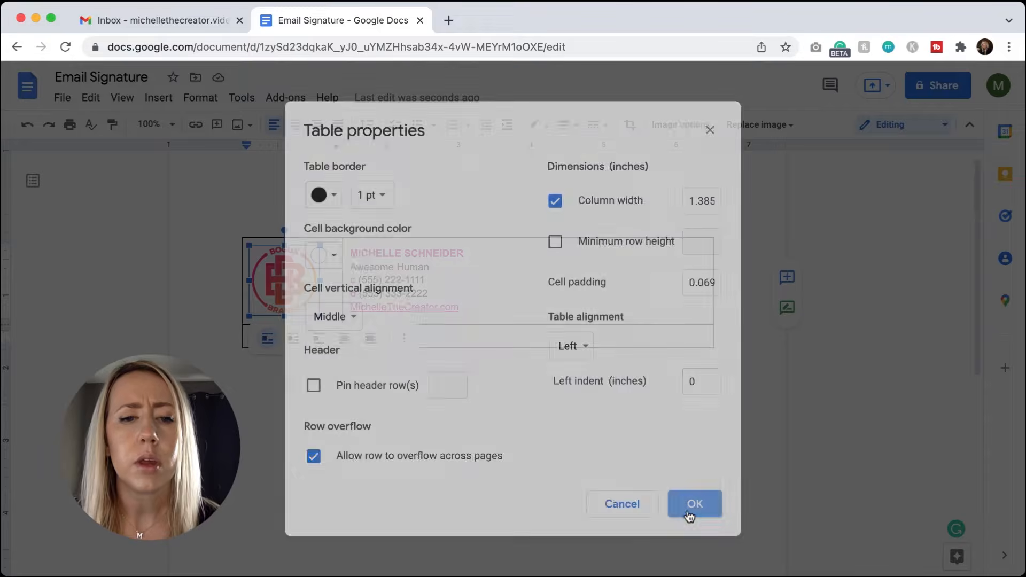
Enter the tagline "Bogus Brands — Innovation For The Future" in the empty row beneath the logo and italicise it.
left_click(518, 339)
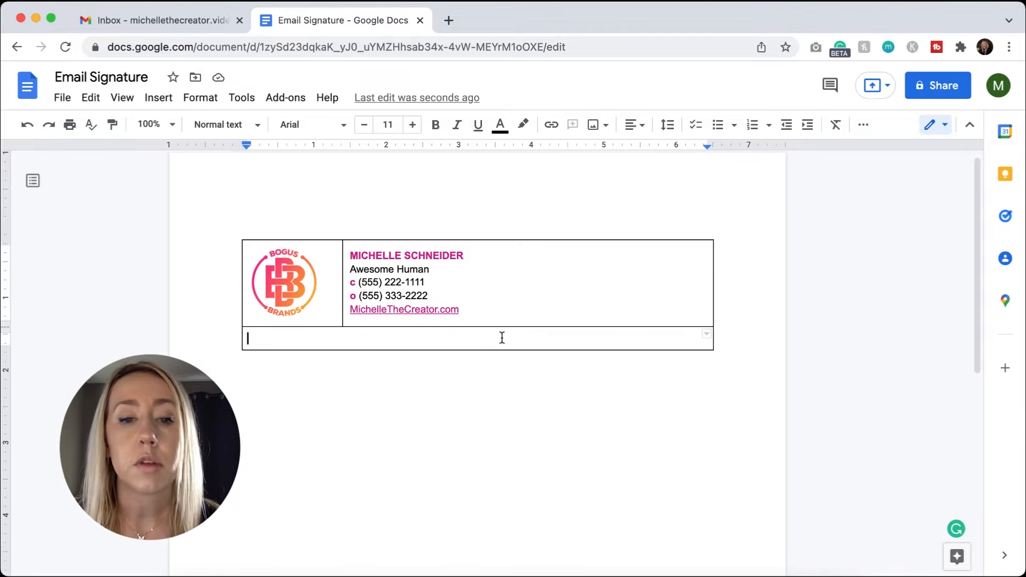
right_click(502, 338)
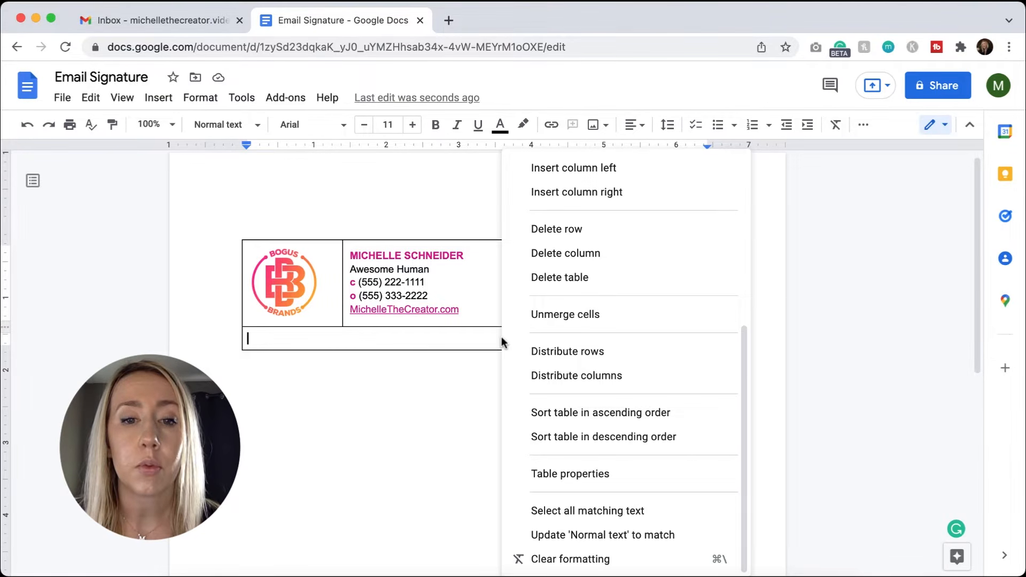
double_click(441, 338)
type("Bogus Brands — Innovation For The Future")
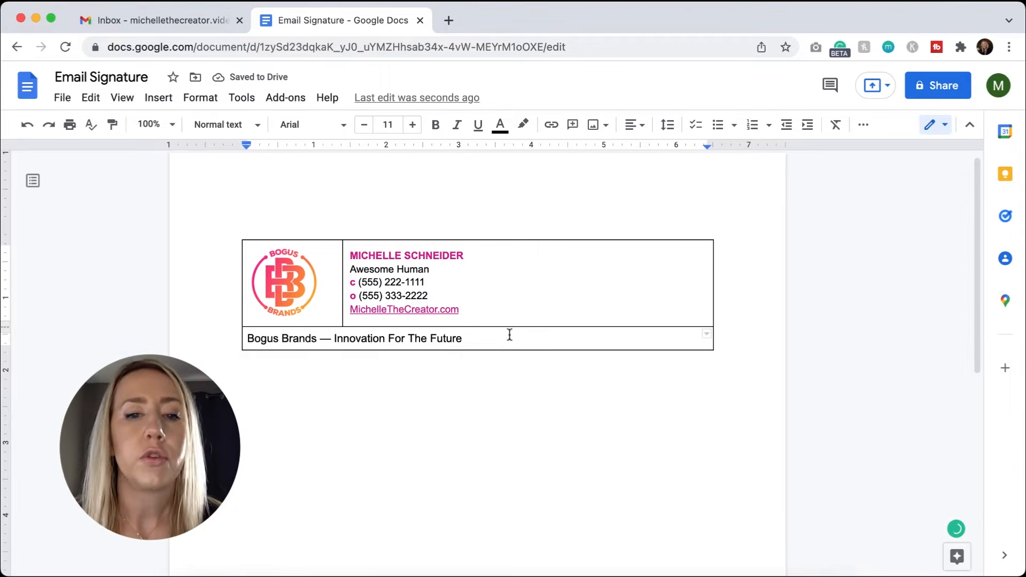
left_click_drag(464, 339, 245, 338)
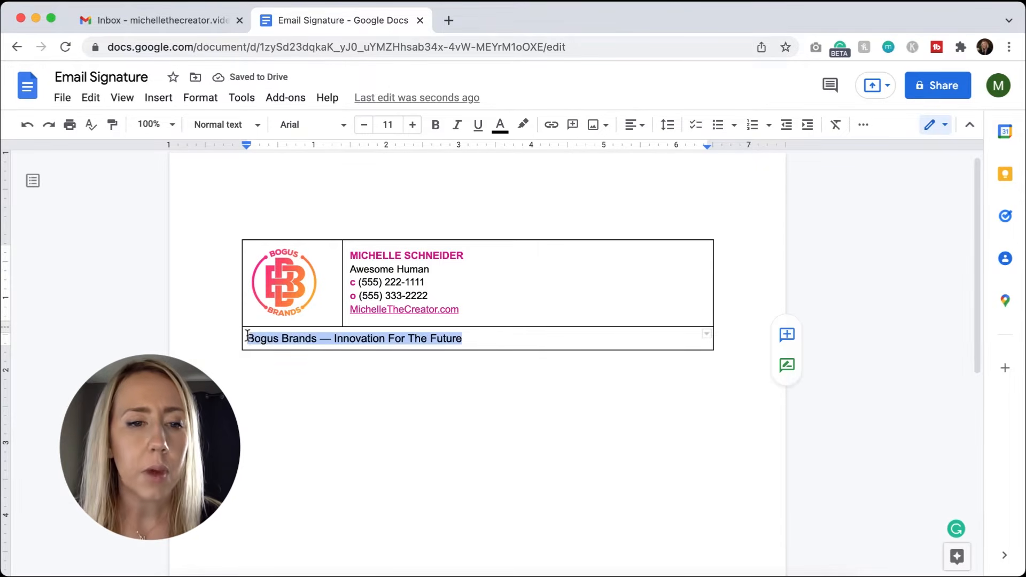
left_click(458, 126)
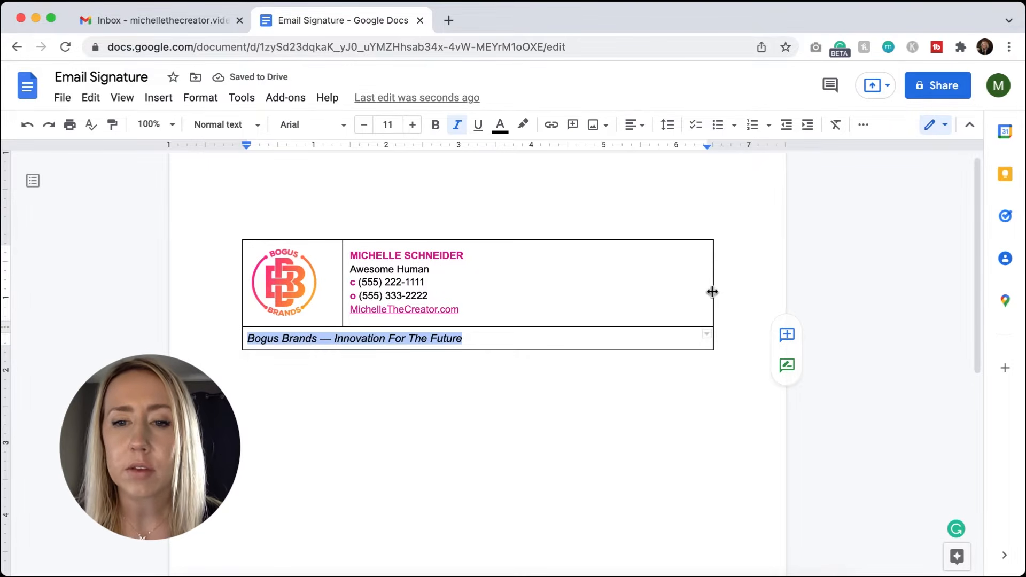
Narrow the table to about 3.25 inches wide by moving its outer edge inward, and centre the tagline.
left_click_drag(712, 292, 476, 292)
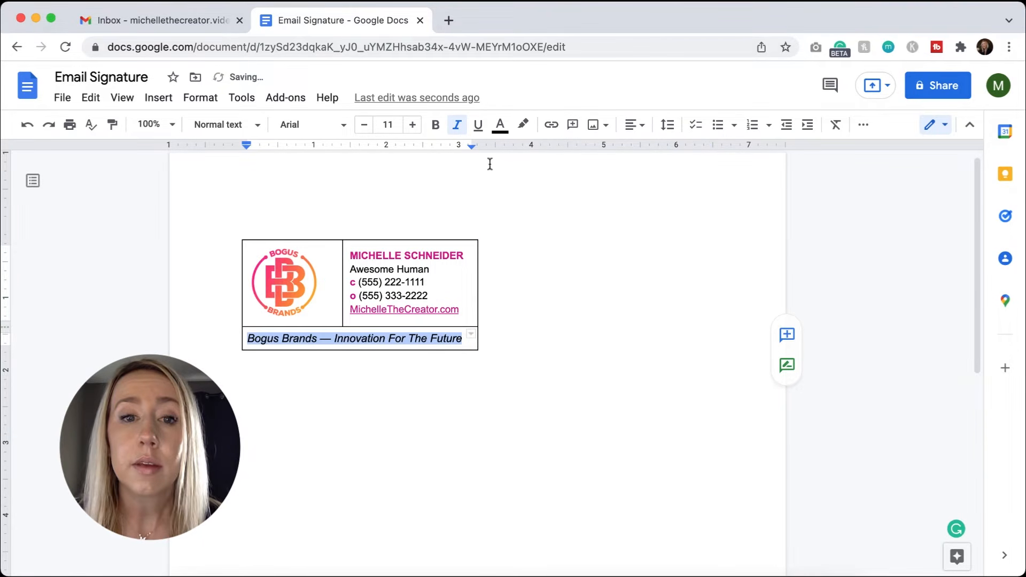
left_click(633, 126)
left_click(591, 154)
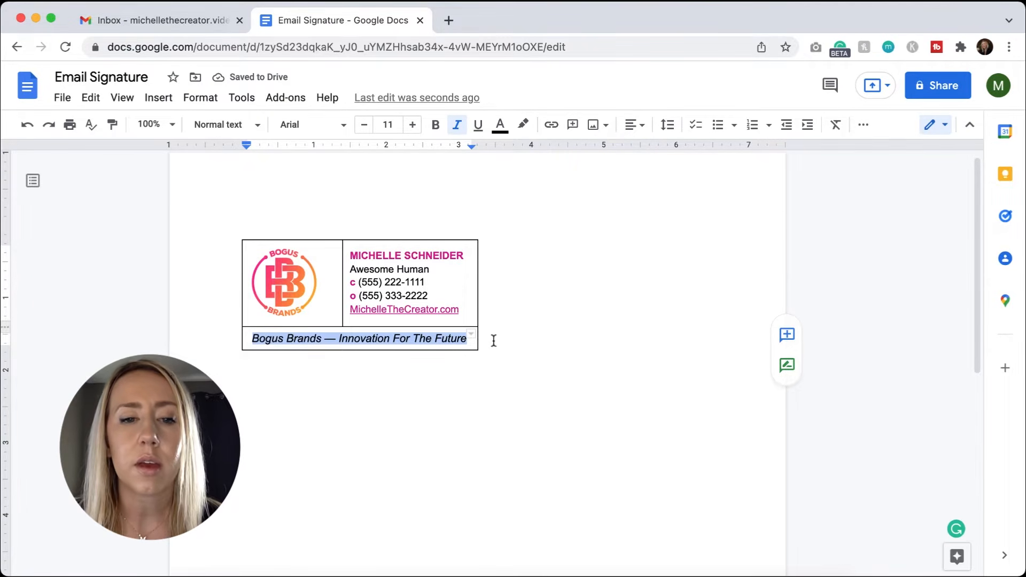
left_click(246, 341)
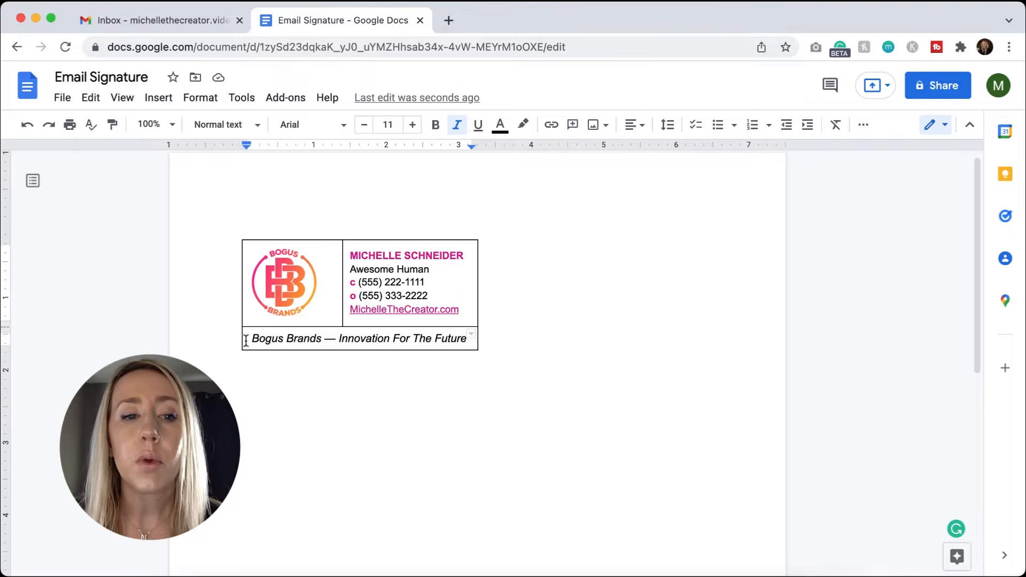
right_click(246, 340)
left_click(768, 344)
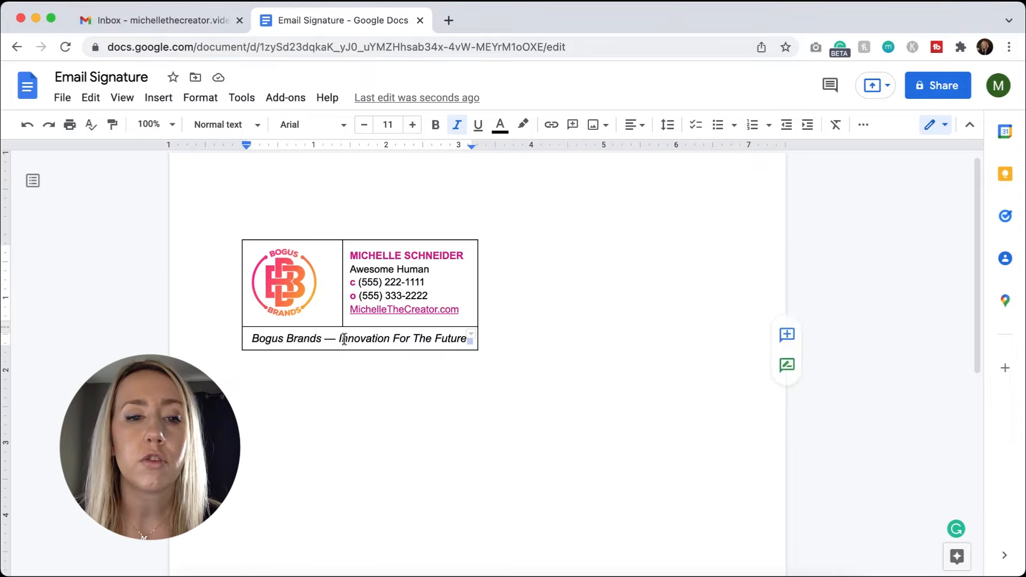
Fill the tagline cell's background with orange.
left_click(249, 340)
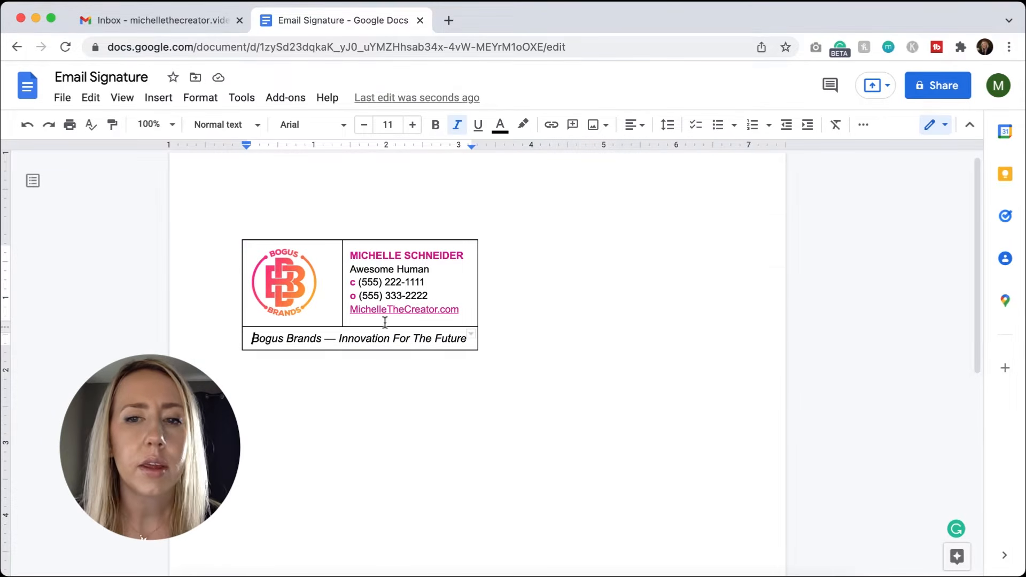
left_click(864, 128)
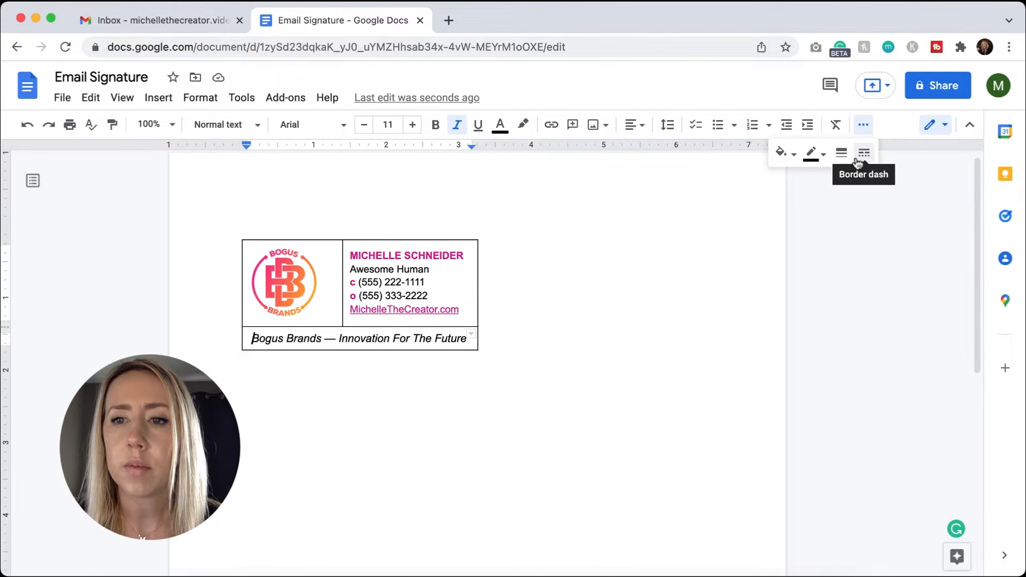
left_click(784, 155)
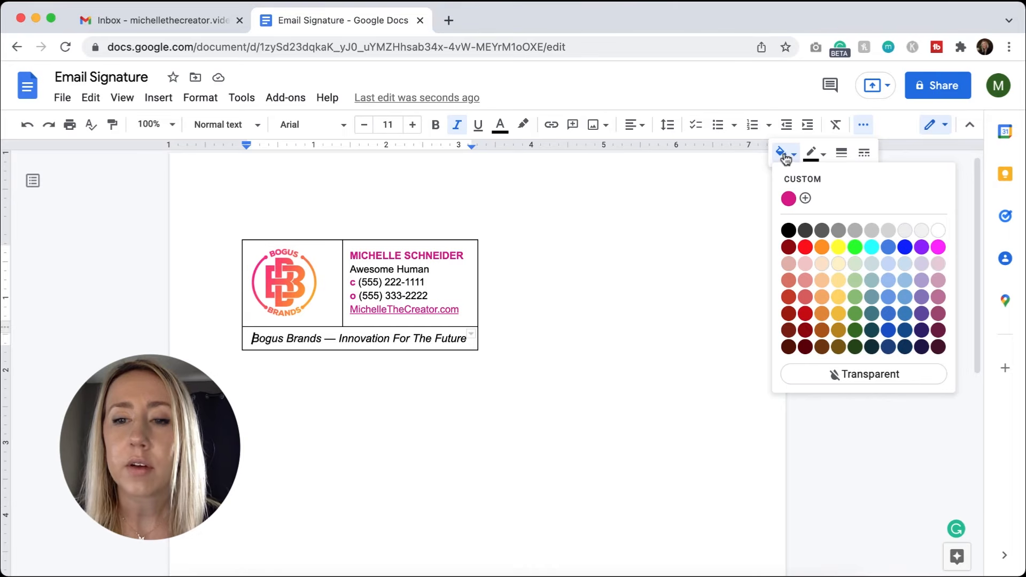
left_click(823, 248)
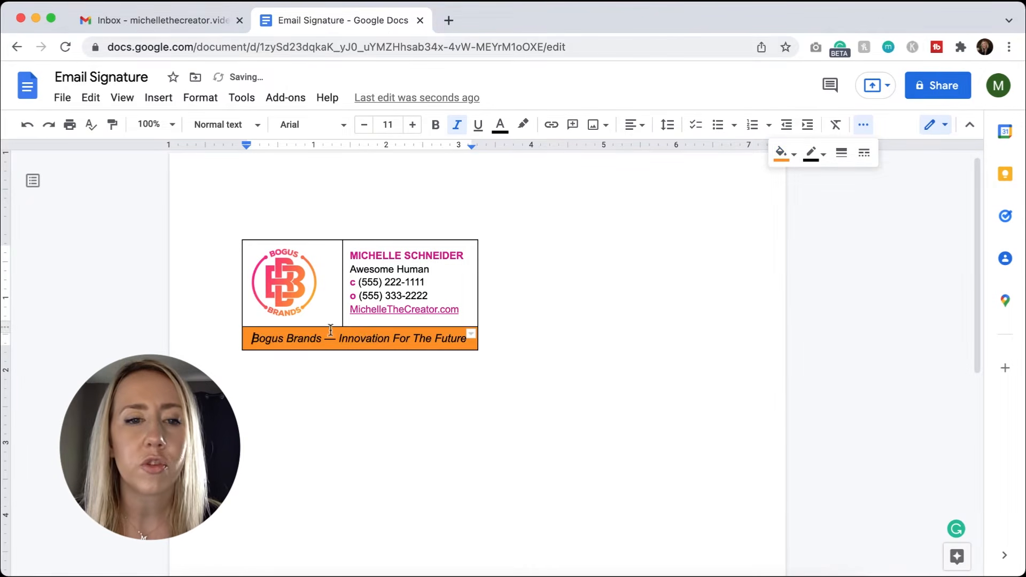
Recolour the tagline text white.
triple_click(387, 339)
left_click(501, 126)
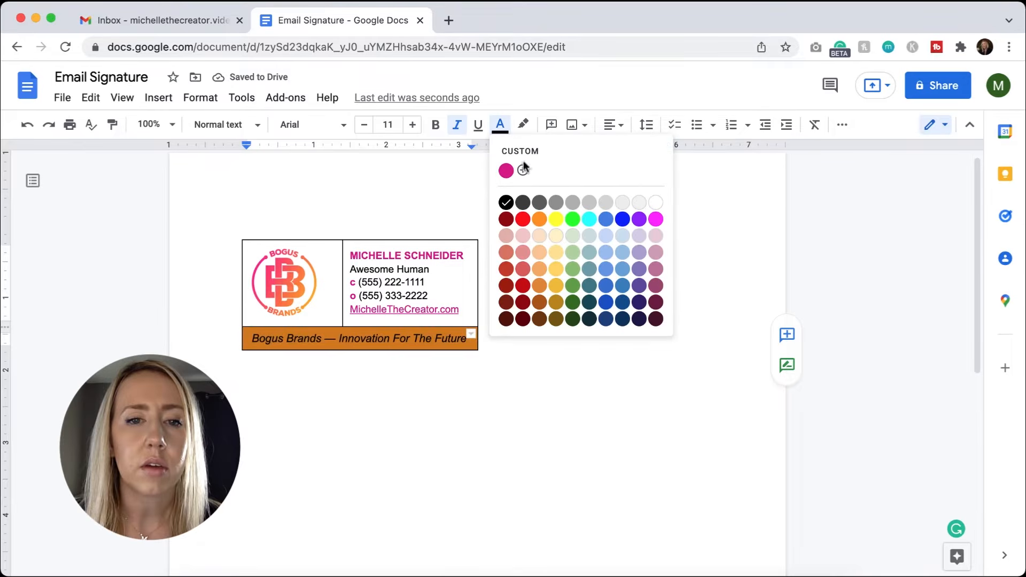
left_click(655, 203)
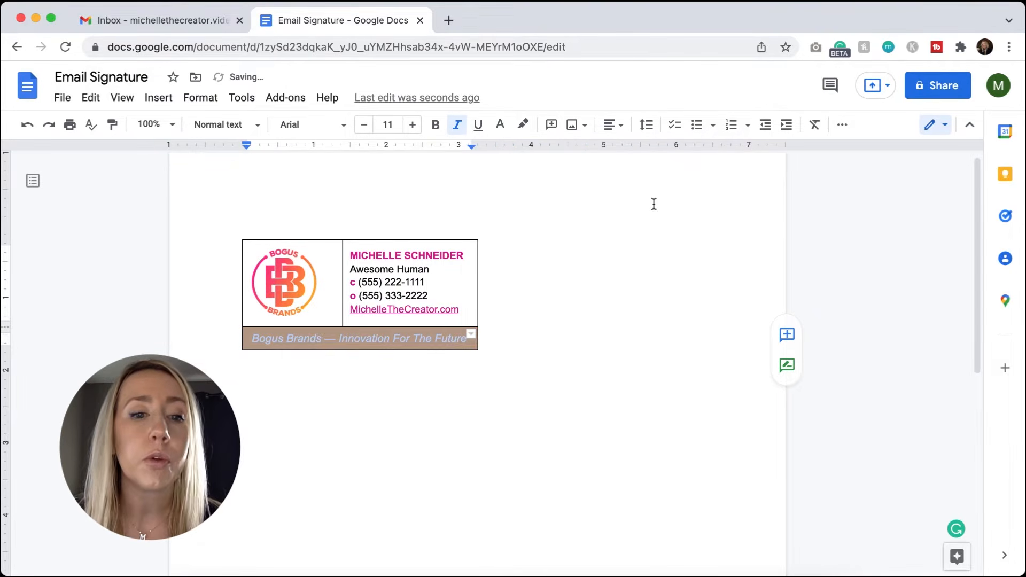
left_click(603, 324)
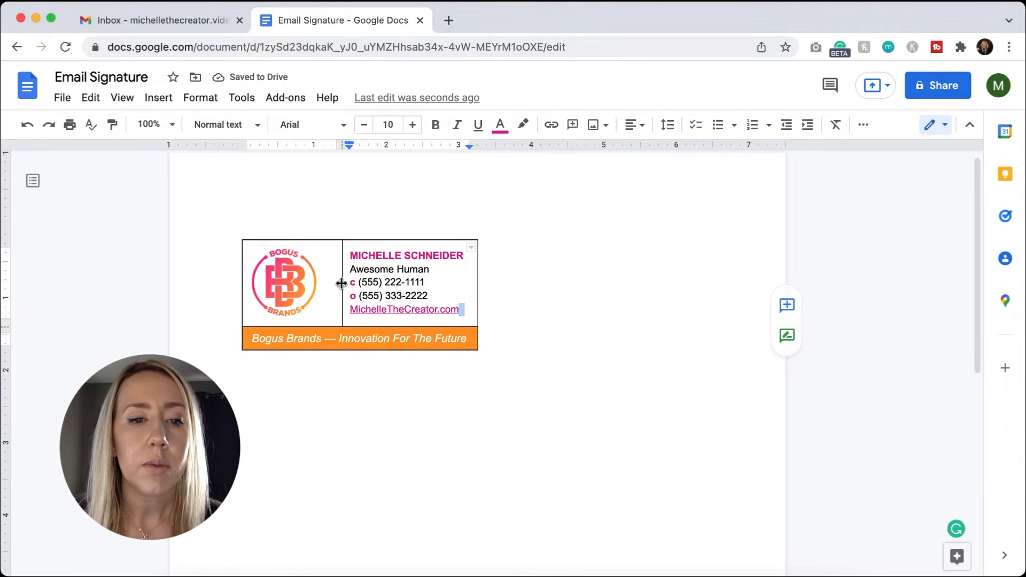
Narrow the logo column to about 1.2 inches so the contact details sit closer to the logo.
left_click_drag(341, 283, 327, 283)
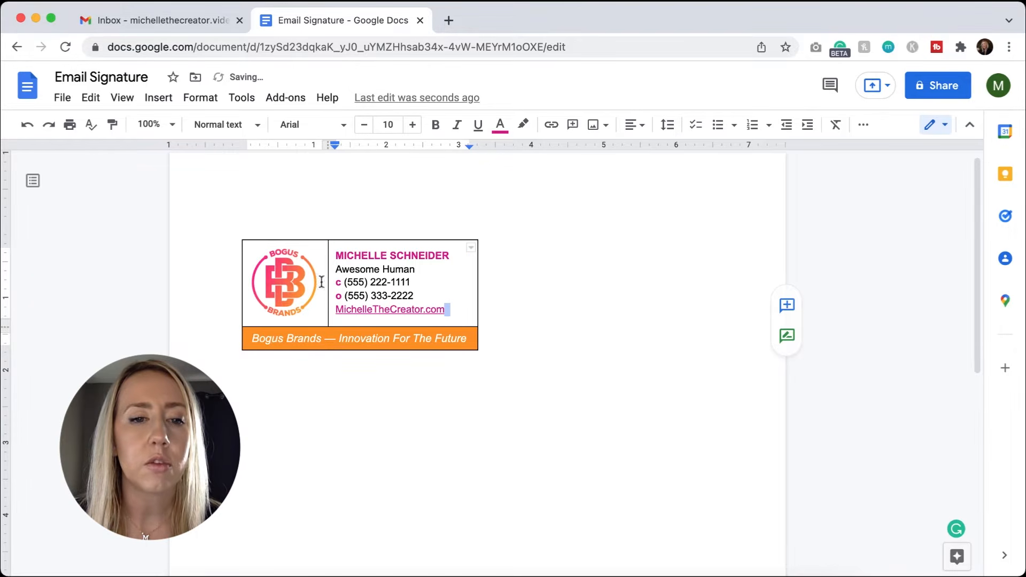
left_click(543, 332)
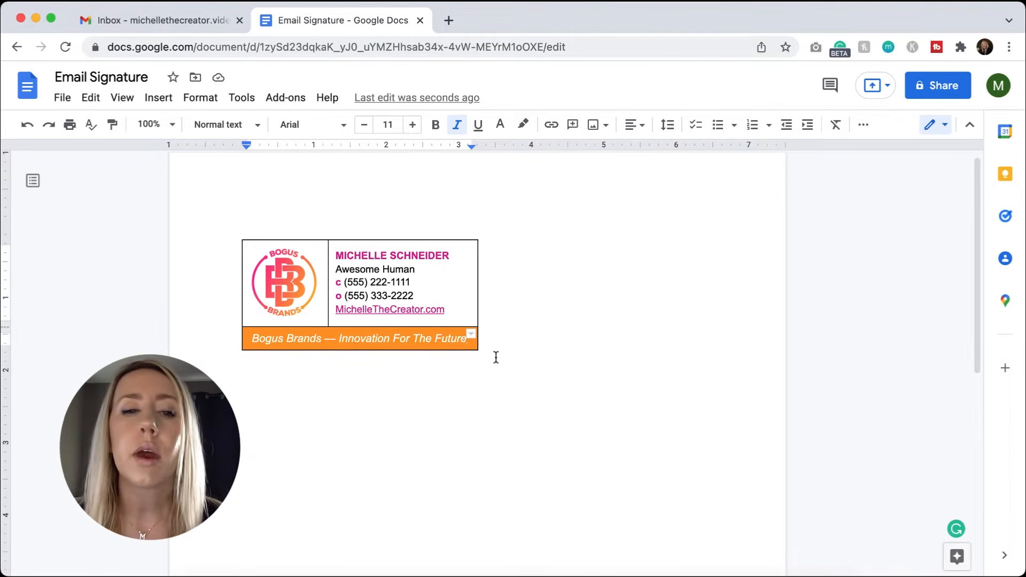
Hide the whole signature table's borders by setting the border width to 0 pt and the border colour to white.
mouse_move(460, 332)
left_mouse_down()
mouse_move(223, 231)
mouse_move(232, 236)
left_mouse_up()
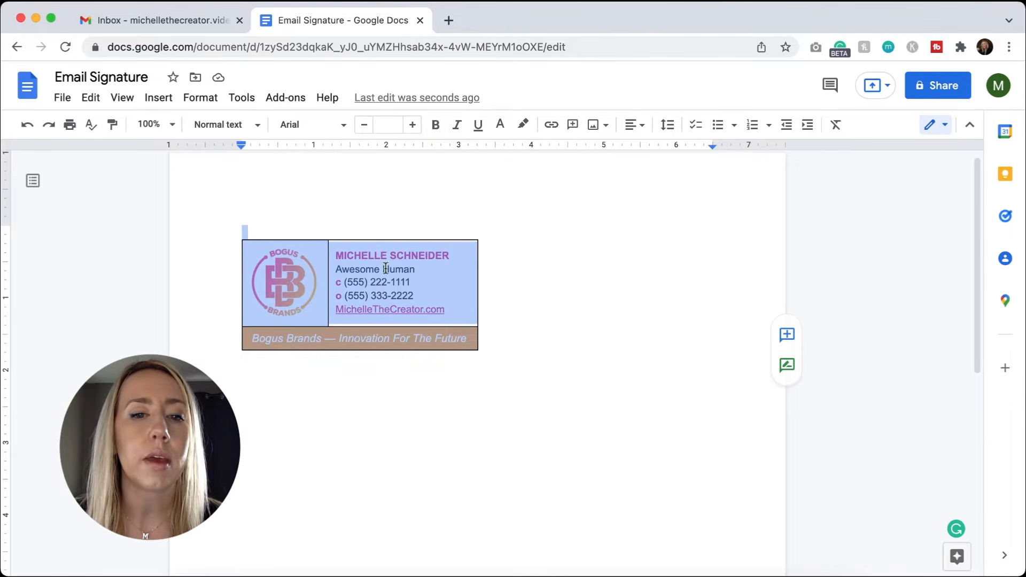
right_click(451, 304)
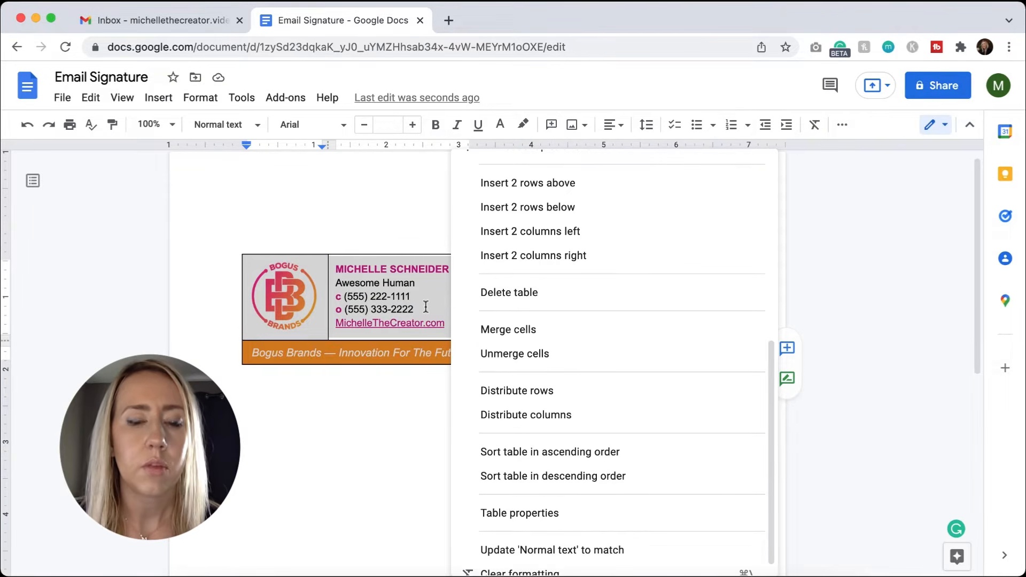
scroll(505, 353, "down", 1)
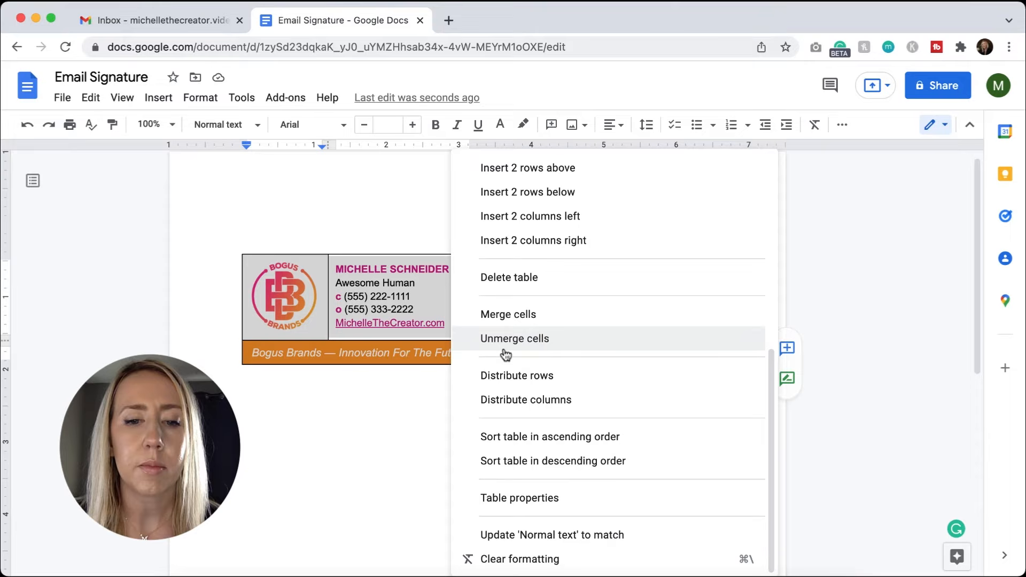
left_click(520, 498)
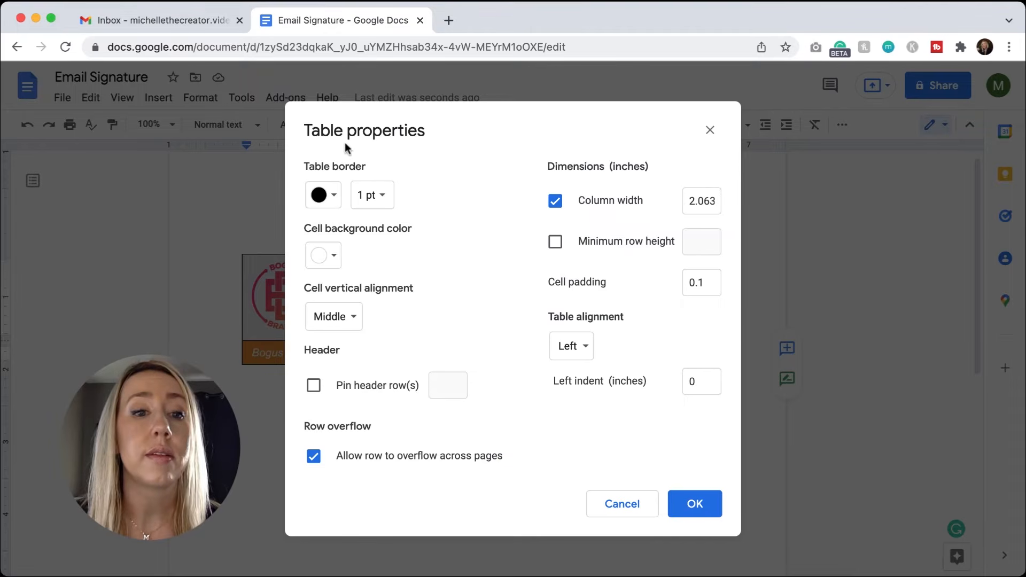
left_click(387, 196)
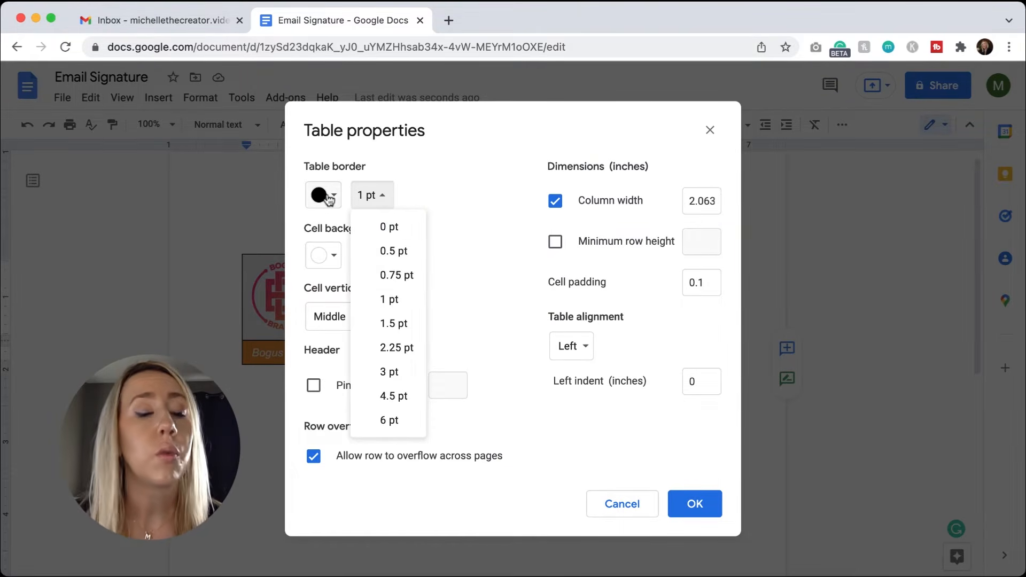
left_click(389, 227)
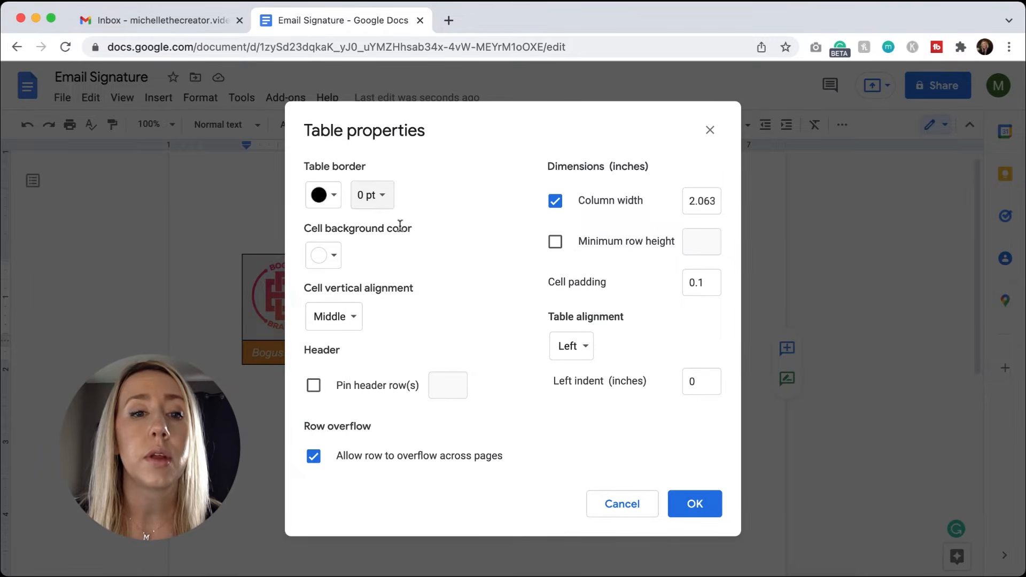
left_click(332, 199)
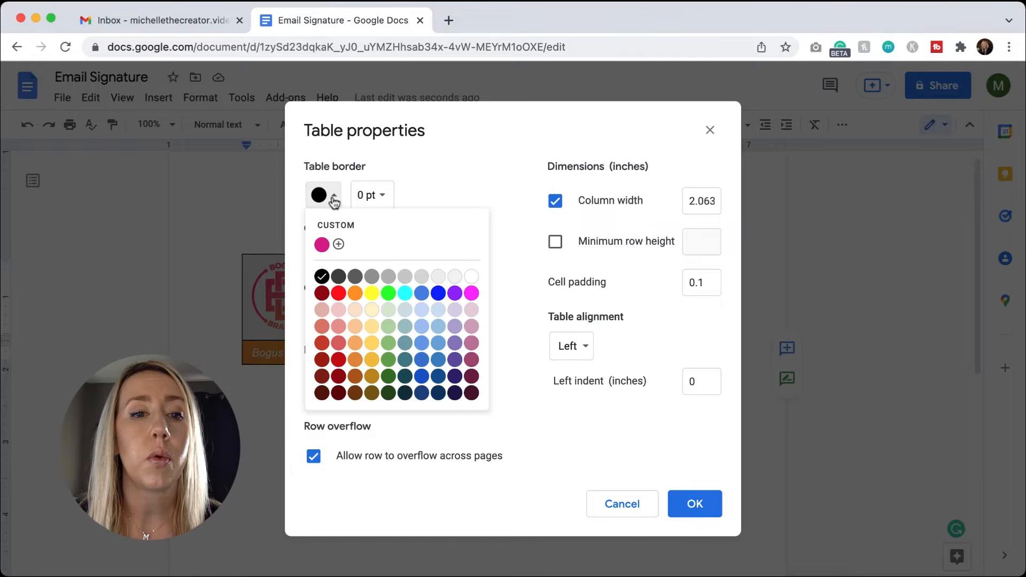
left_click(471, 277)
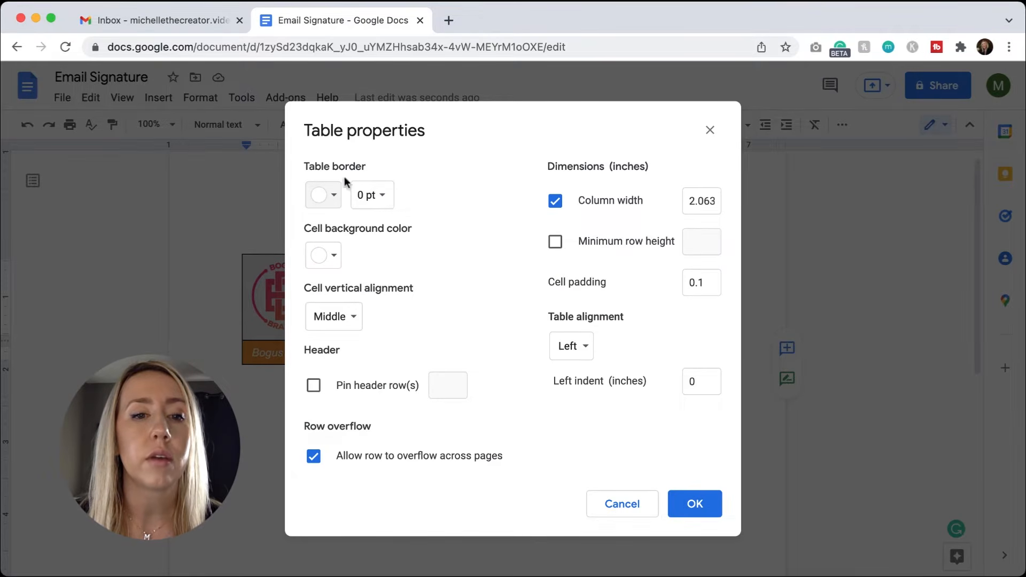
left_click(694, 517)
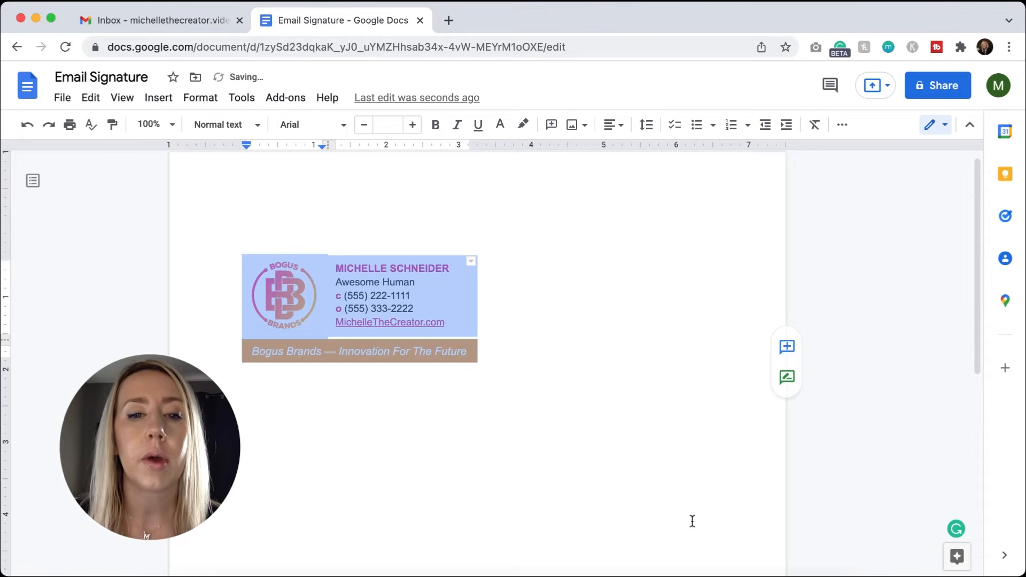
left_click(643, 453)
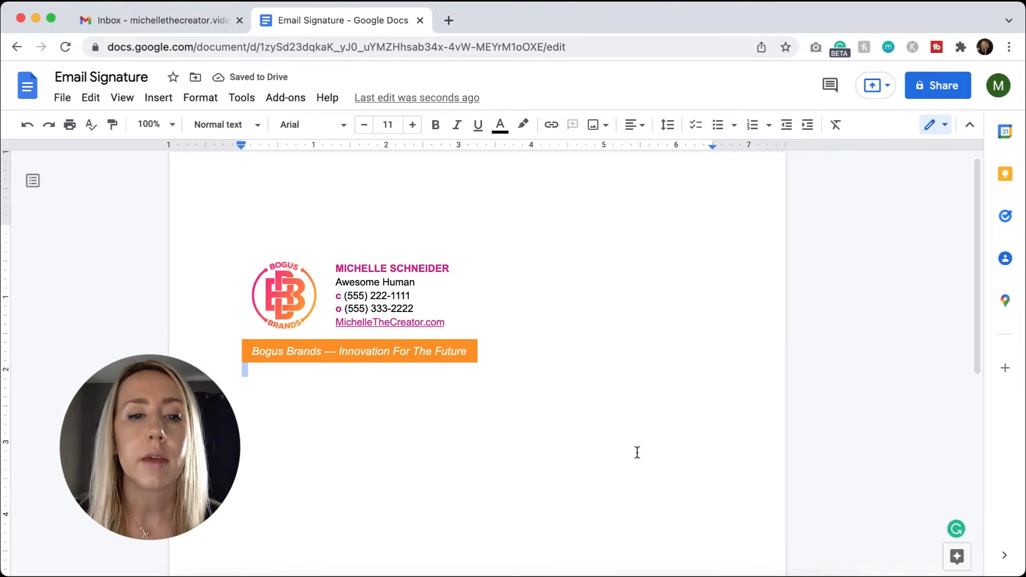
Reduce the font size of the tagline in the orange row to 10.
triple_click(346, 354)
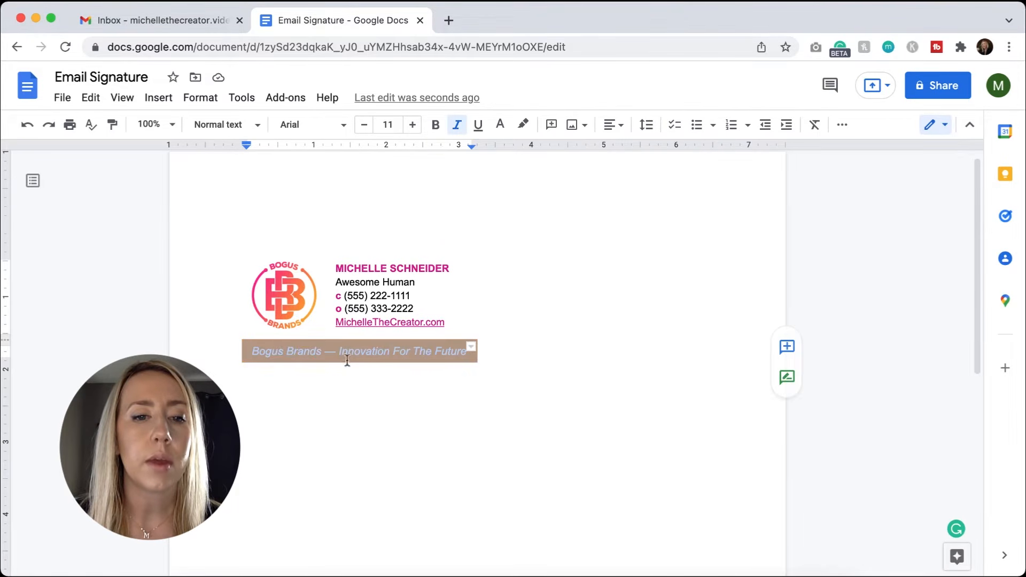
left_click(365, 125)
left_click(563, 309)
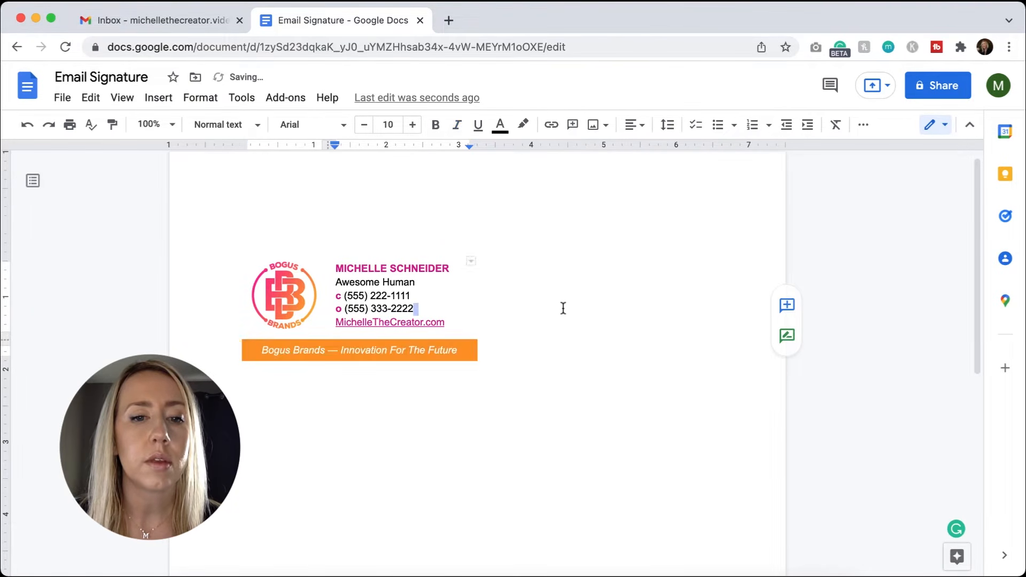
left_click(532, 349)
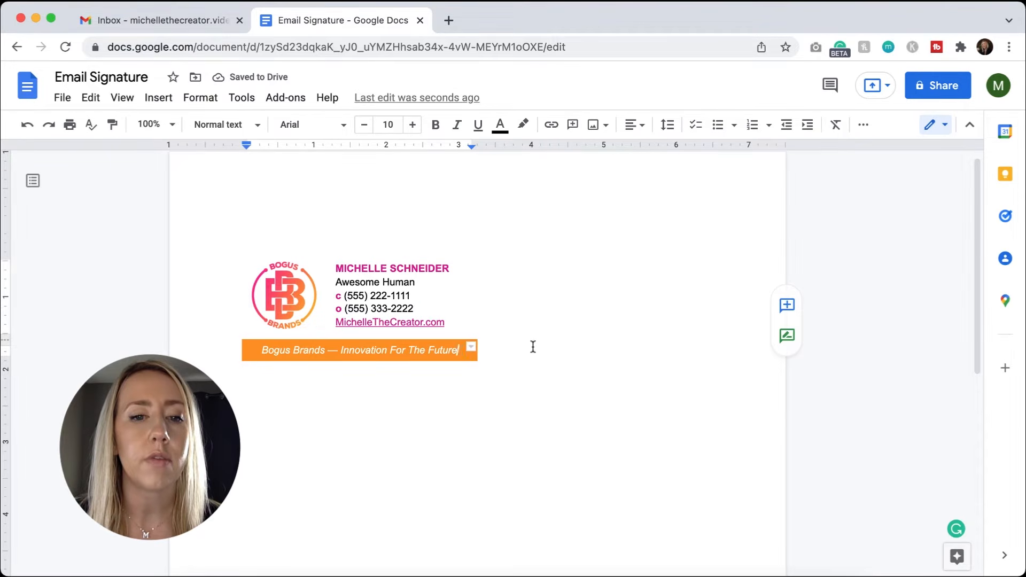
left_click(574, 320)
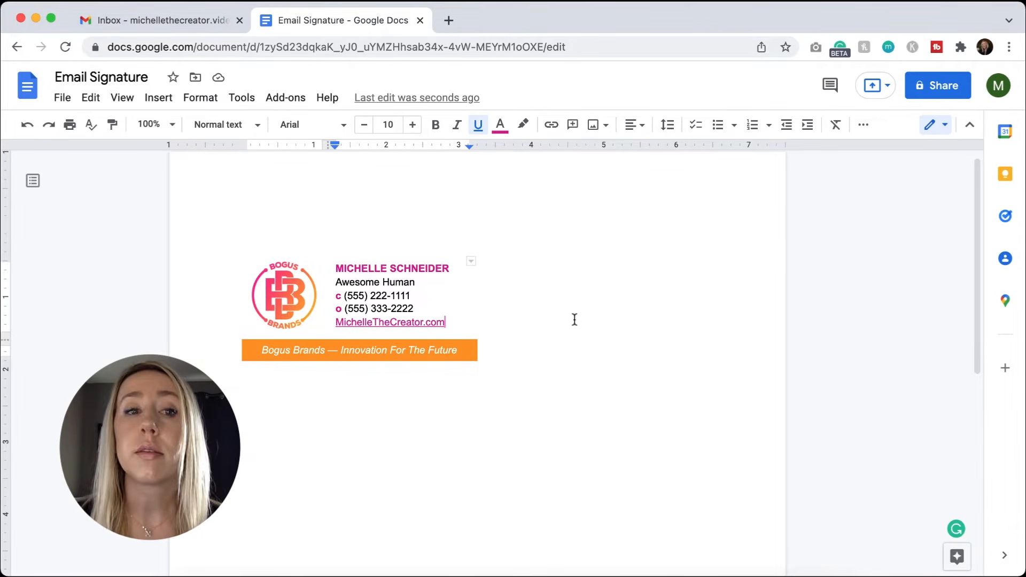
Switch to Gmail and open the full general settings at the Signature section.
left_click(156, 16)
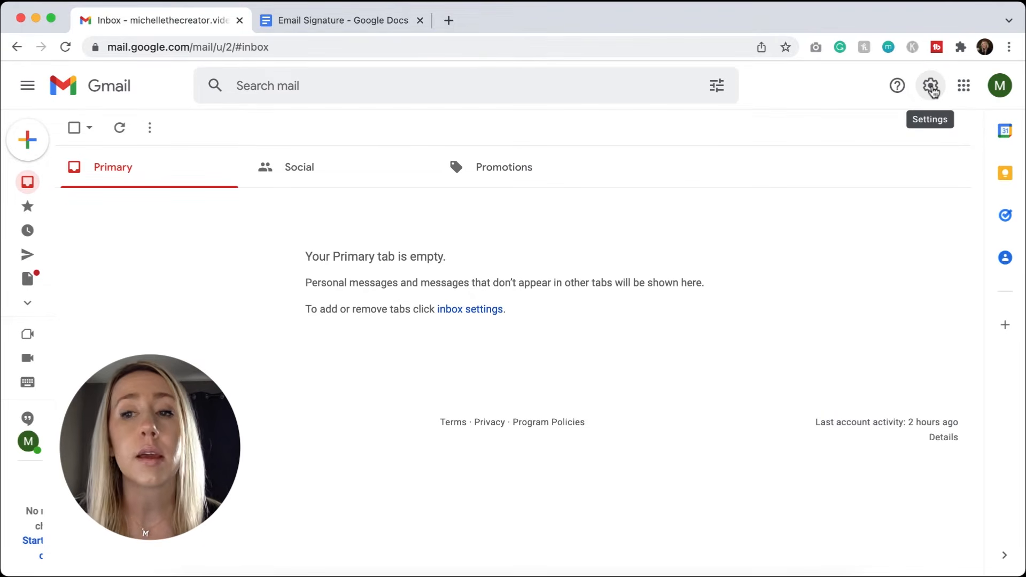
left_click(931, 86)
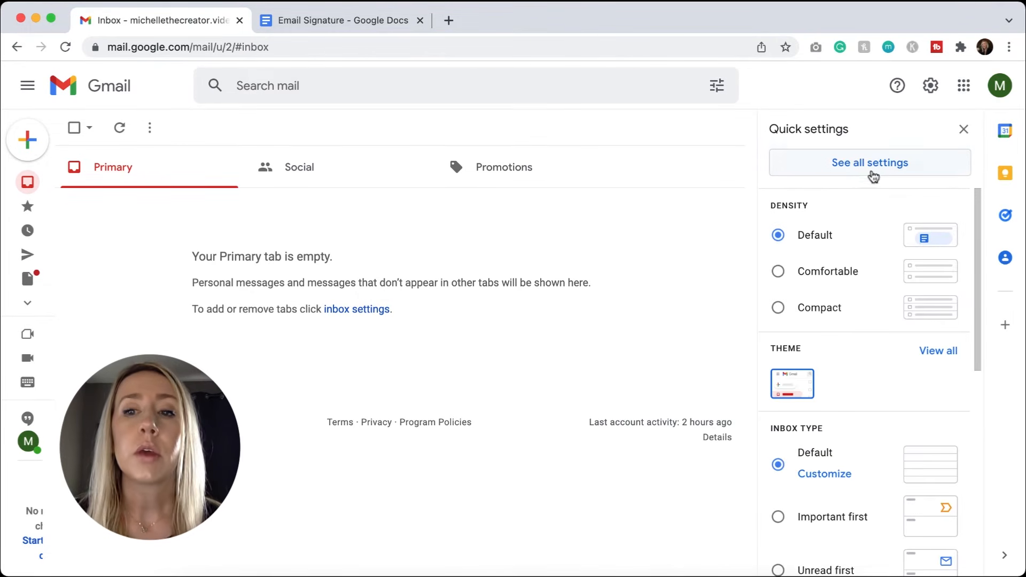
left_click(861, 164)
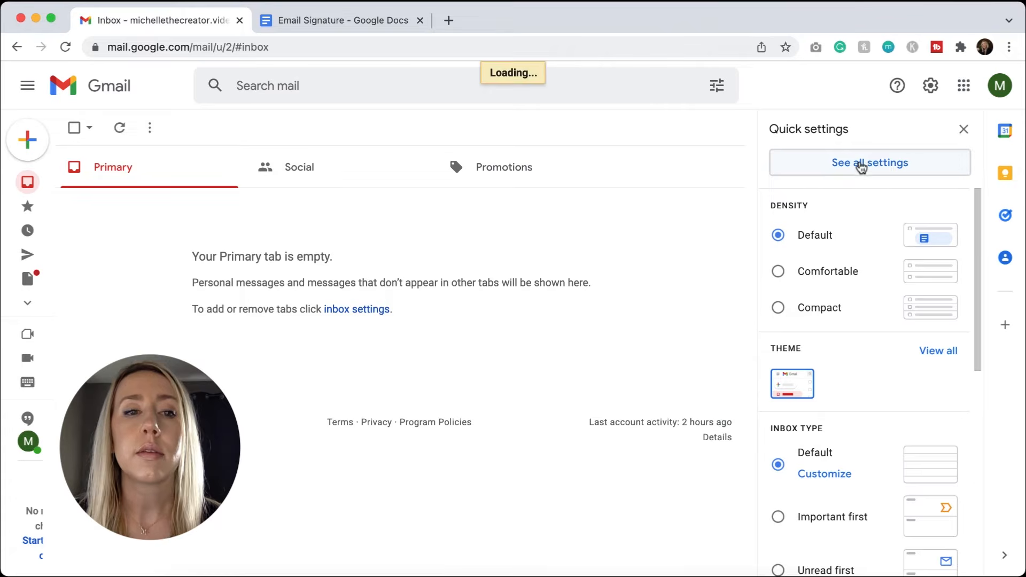
scroll(641, 249, "down", 1)
scroll(633, 250, "down", 12)
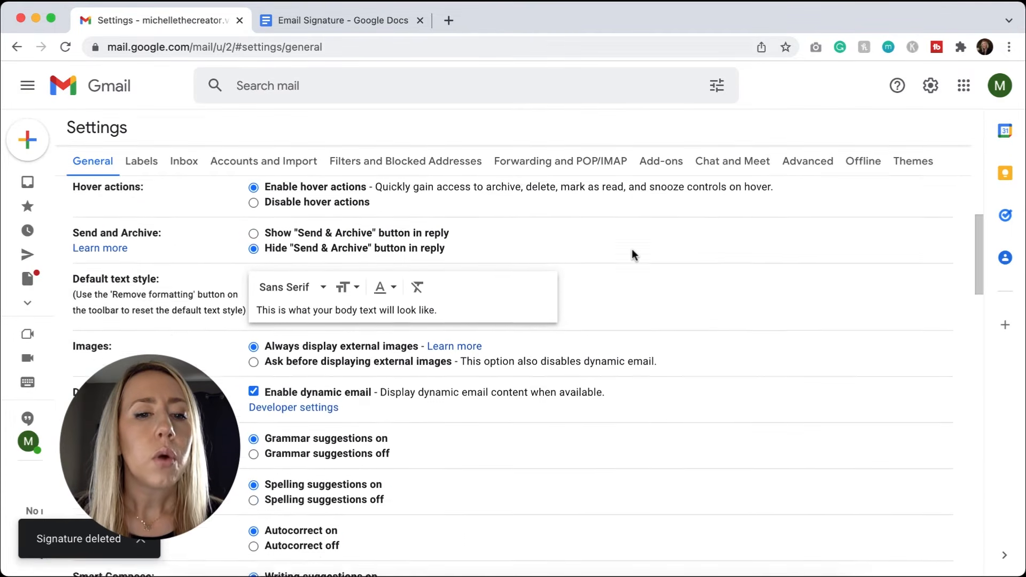
scroll(631, 251, "down", 15)
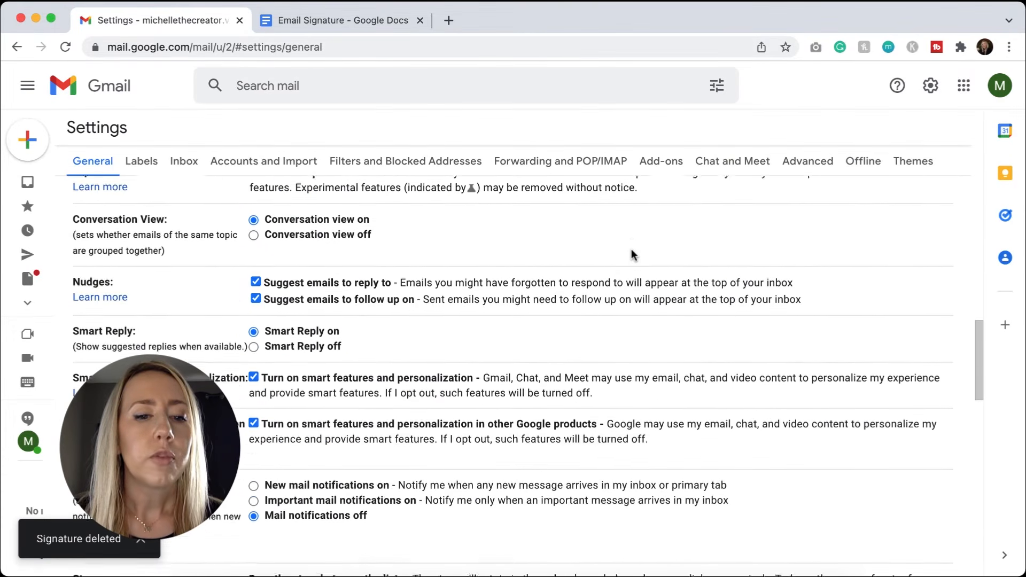
scroll(632, 249, "down", 3)
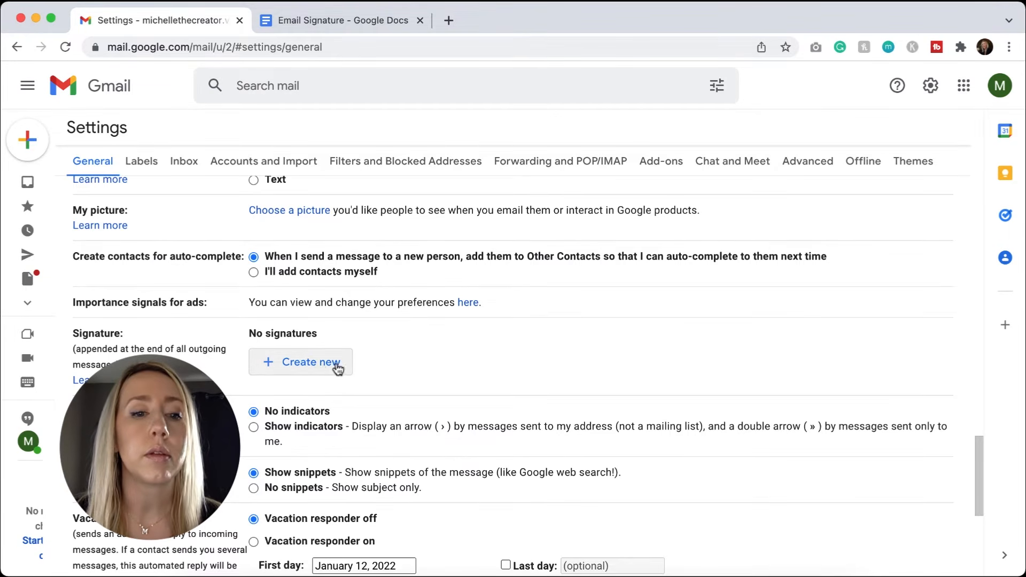
Create a new signature named "Bogus Brands".
left_click(321, 369)
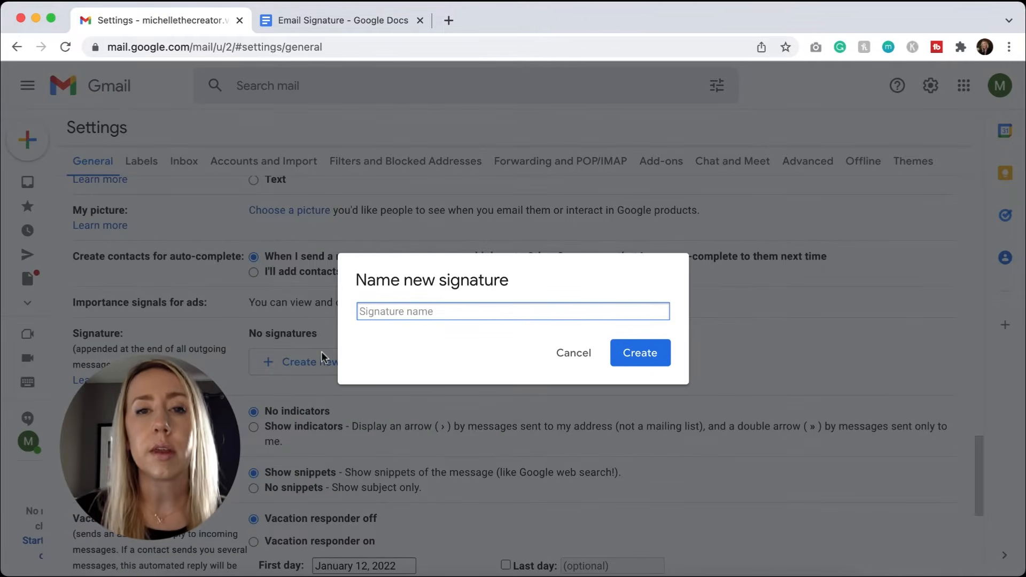
type("Bogus Brands")
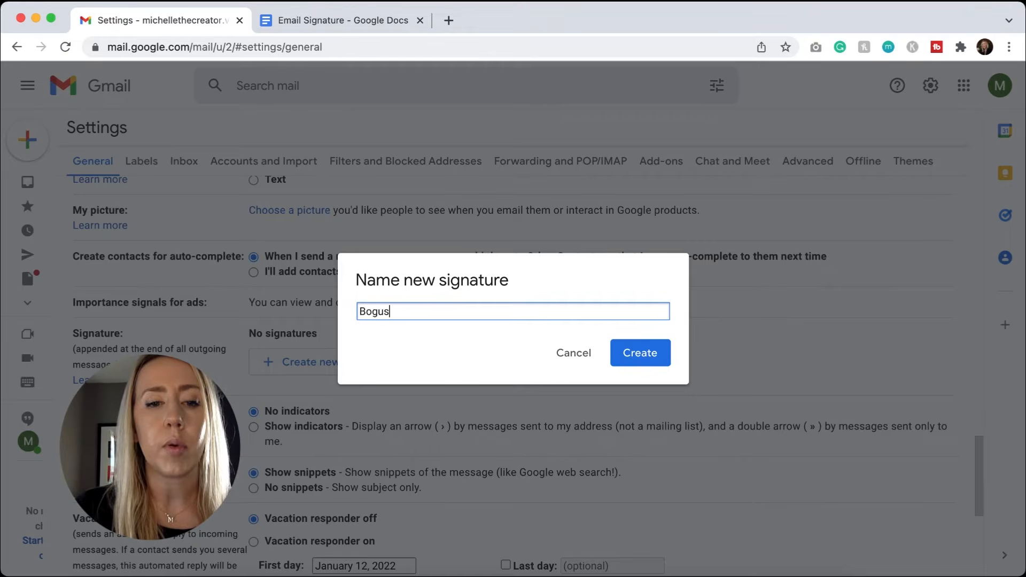
left_click(630, 357)
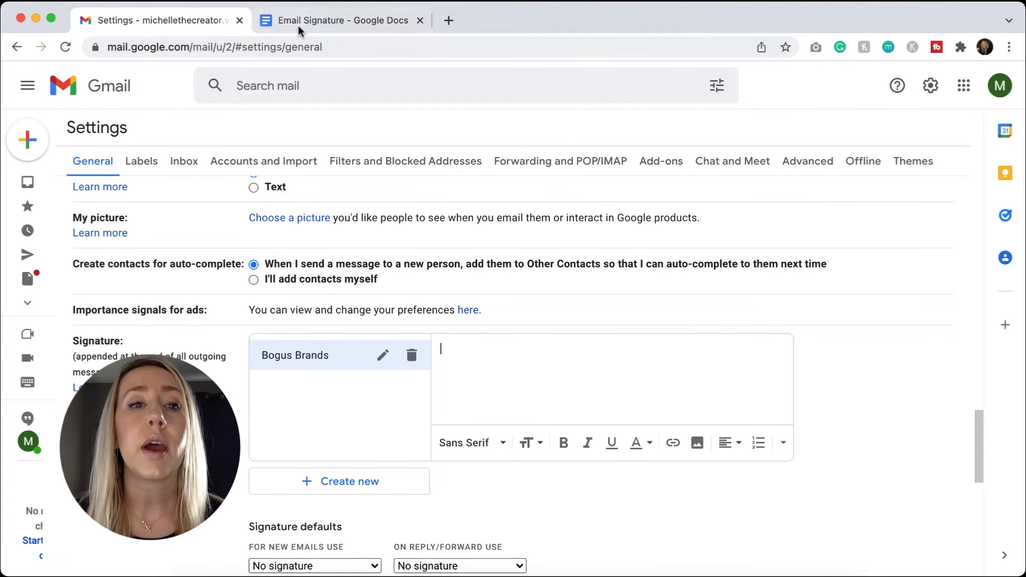
Copy the entire signature from the Google Docs document and paste it into the Bogus Brands signature in Gmail.
left_click(325, 20)
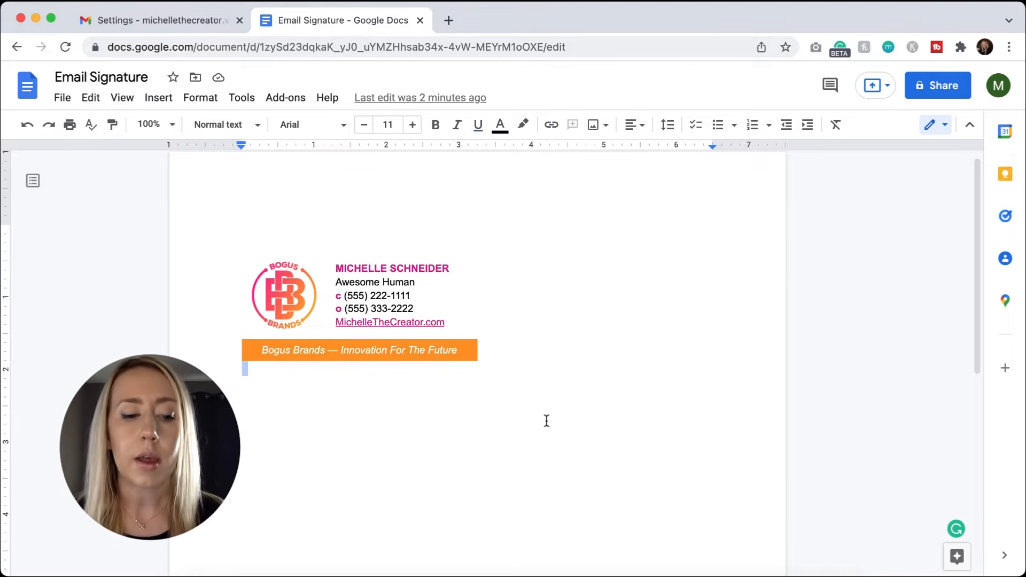
key("super+a")
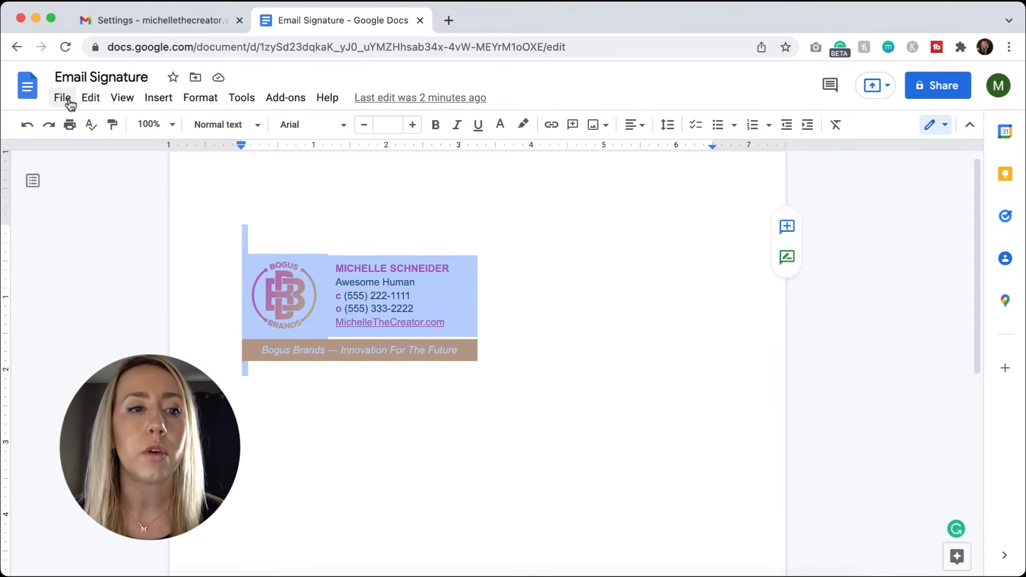
left_click(98, 101)
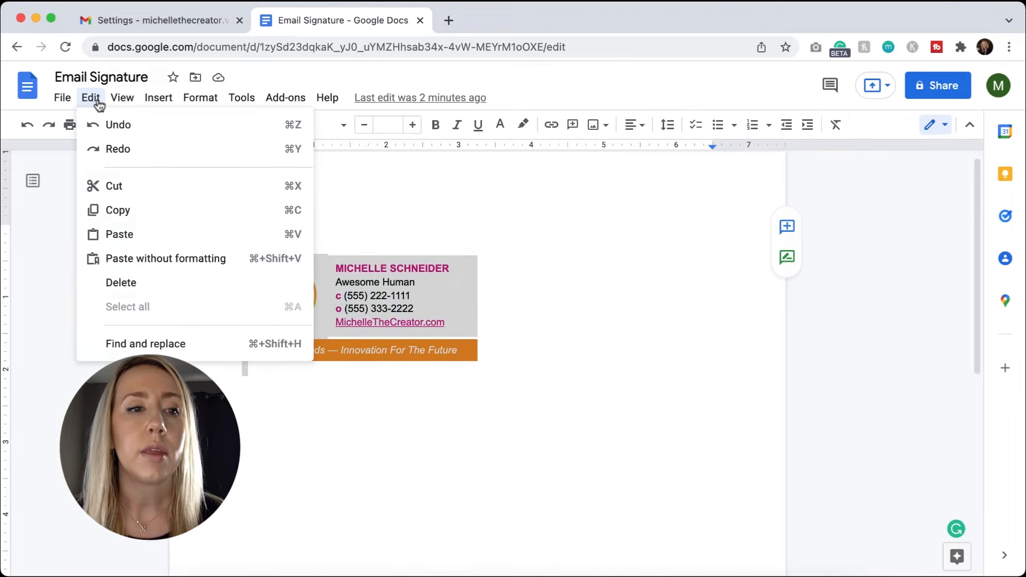
left_click(120, 216)
left_click(177, 20)
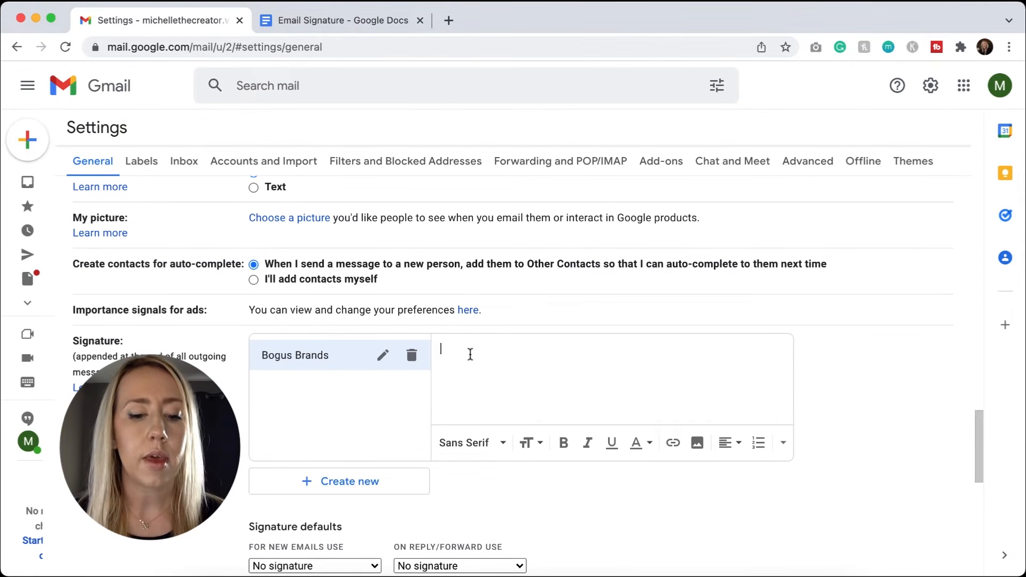
key("super+v")
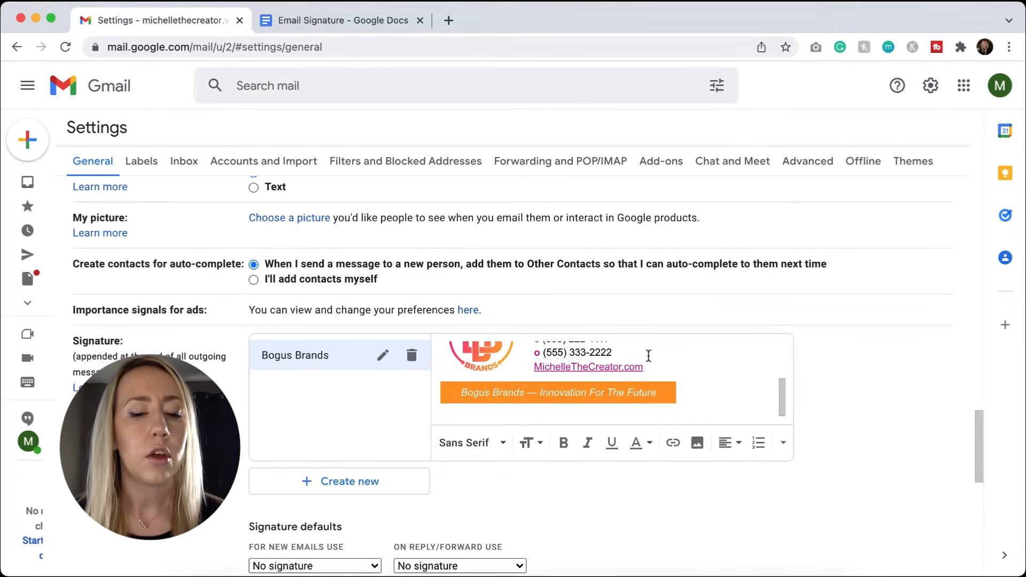
scroll(727, 371, "up", 3)
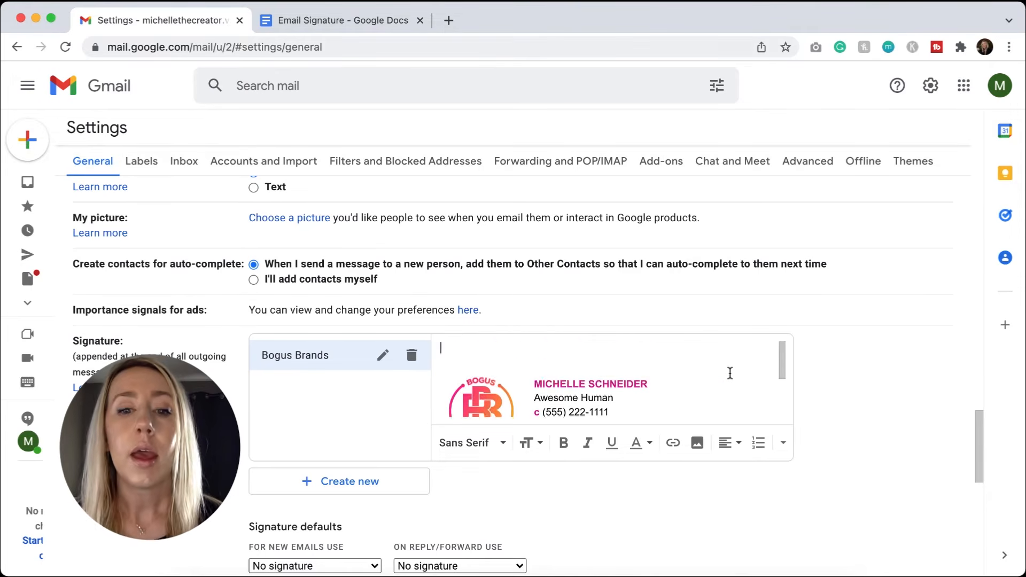
scroll(724, 372, "down", 2)
scroll(724, 372, "down", 1)
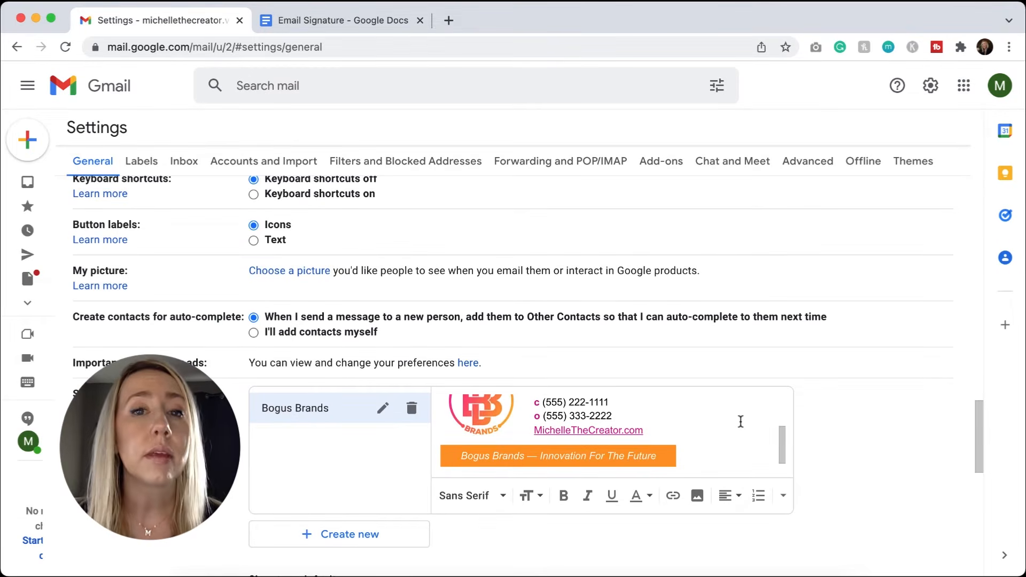
scroll(736, 422, "up", 1)
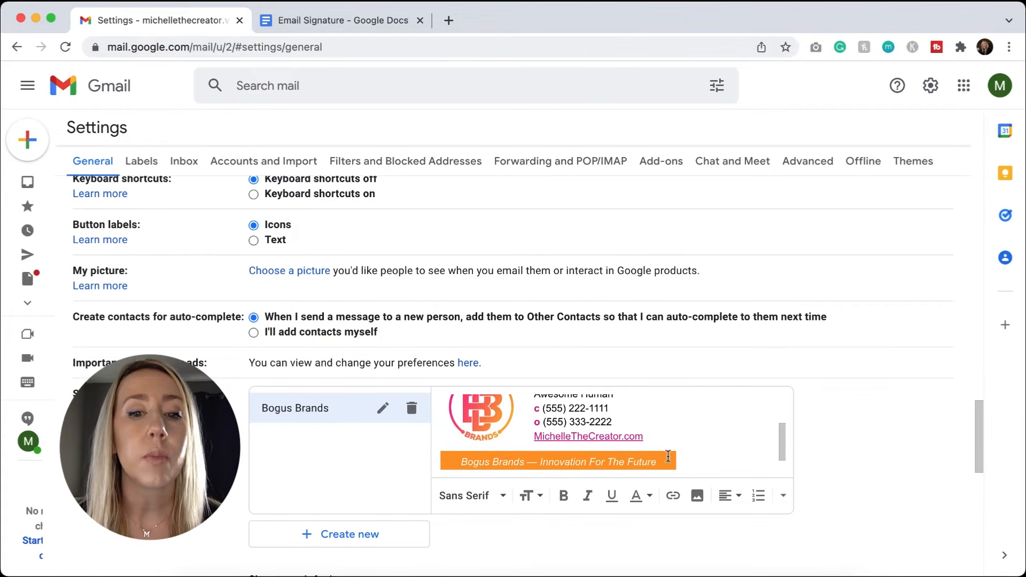
Save the changed Gmail settings with the pasted signature.
scroll(705, 448, "down", 8)
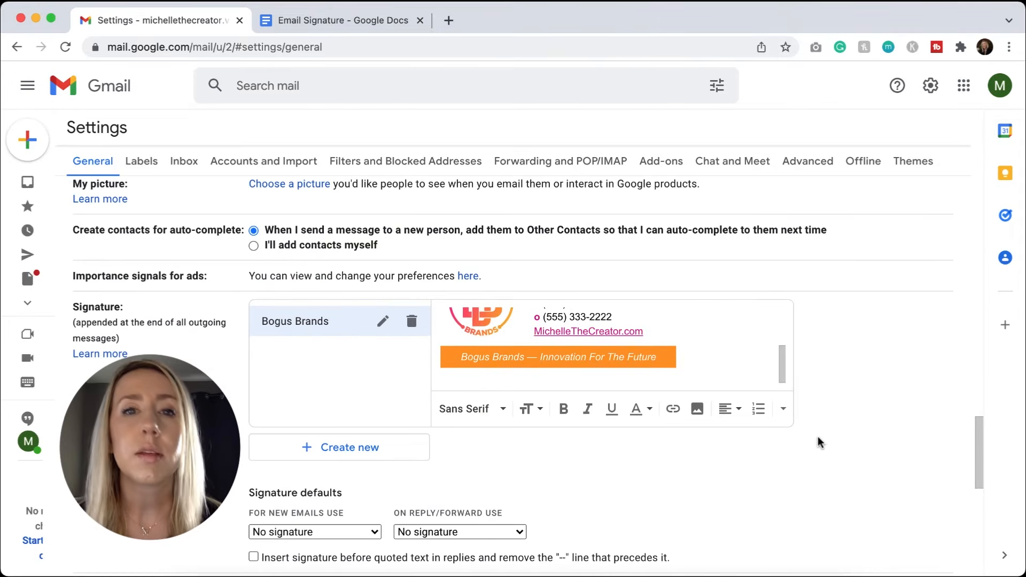
scroll(813, 441, "down", 5)
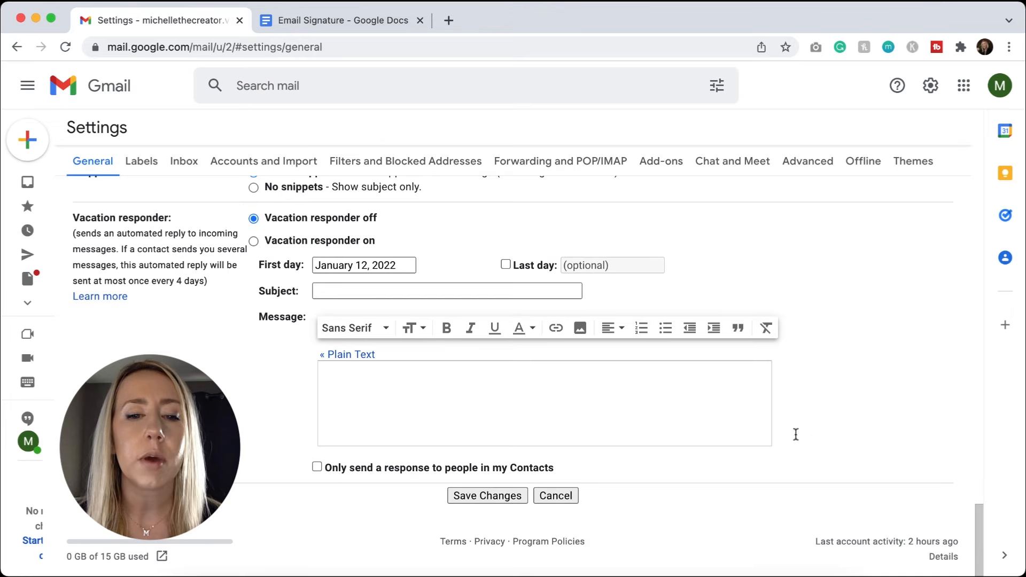
left_click(487, 496)
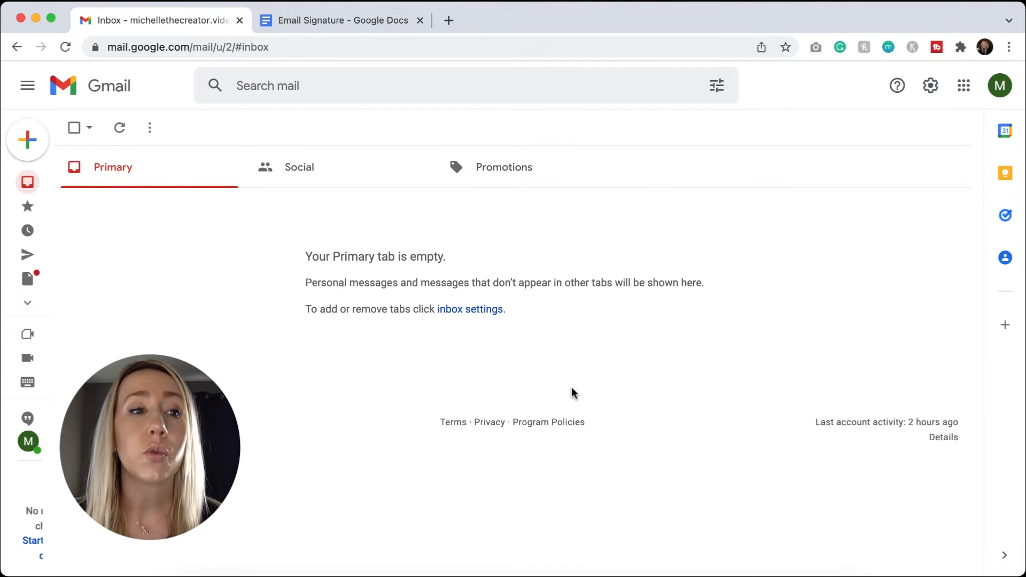
Start a new email and insert the Bogus Brands signature into it.
mouse_move(24, 140)
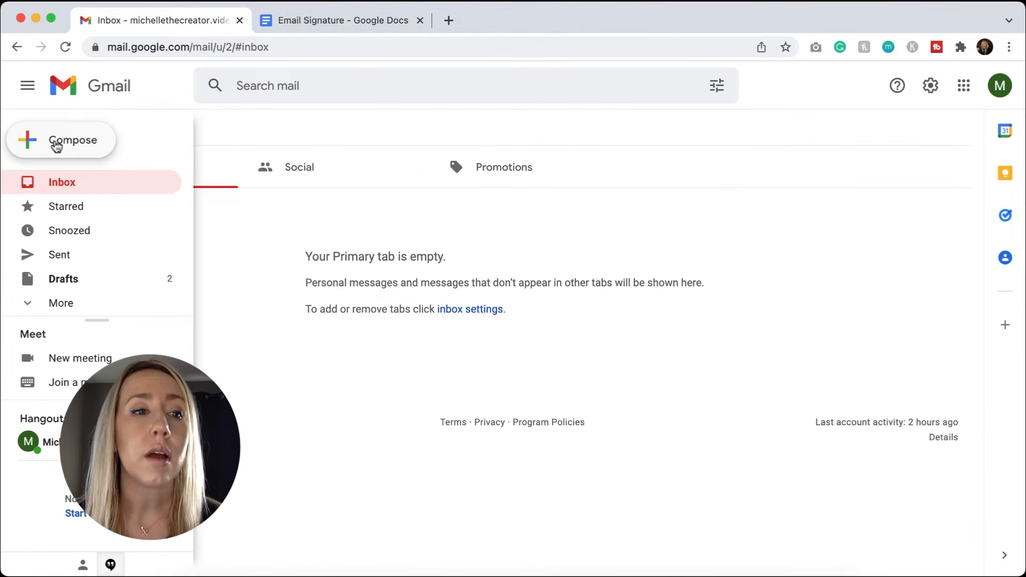
left_click(57, 144)
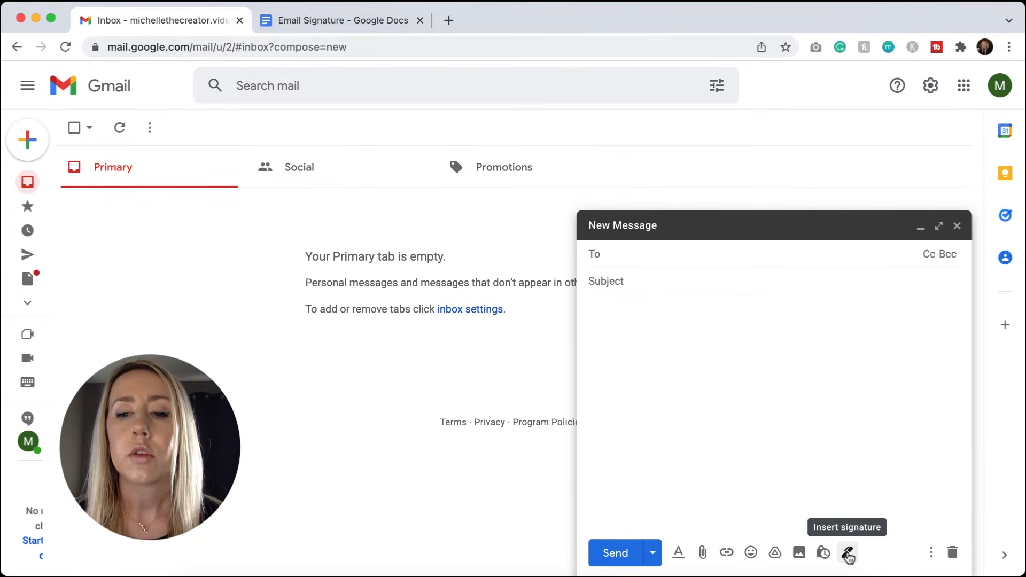
left_click(848, 555)
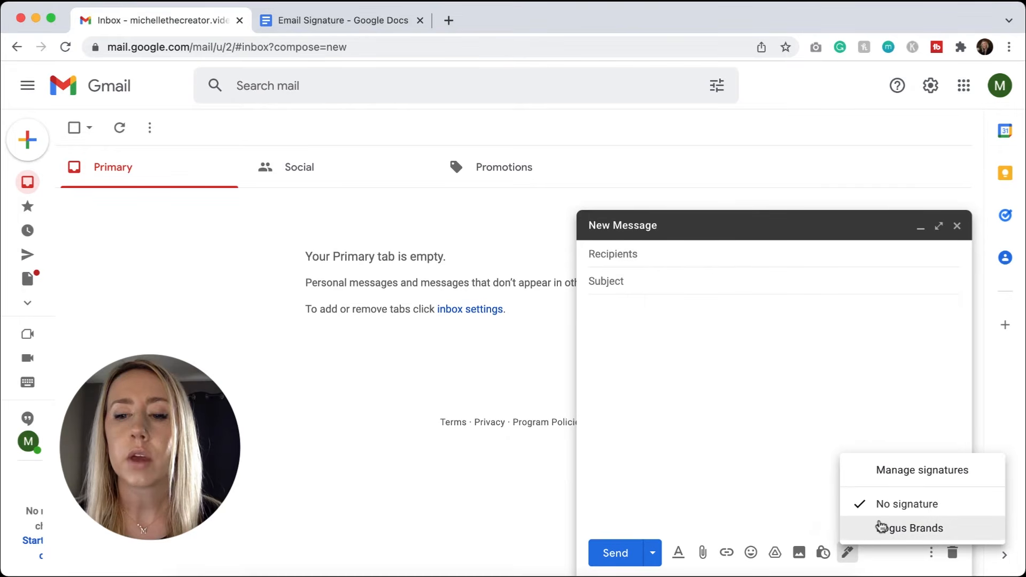
left_click(909, 529)
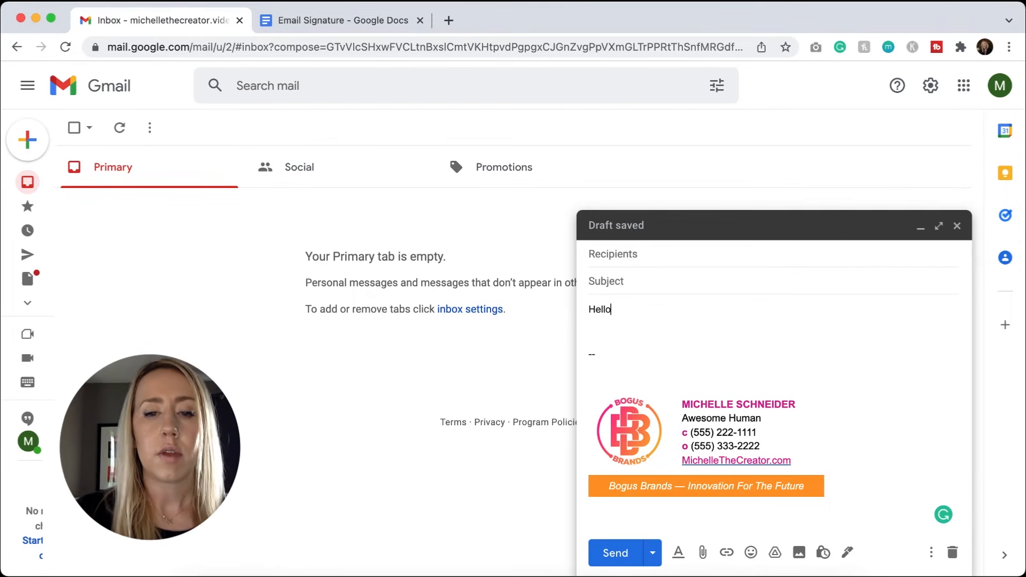
Complete the message text as "Hello!" above the signature and enter "TEST" as the subject.
type("!")
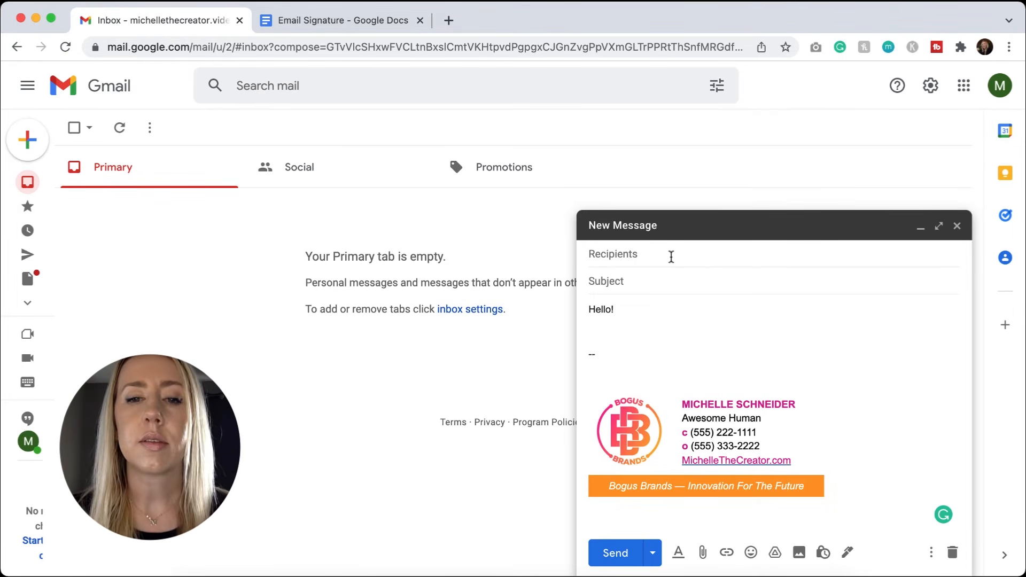
left_click(667, 277)
type("TEST")
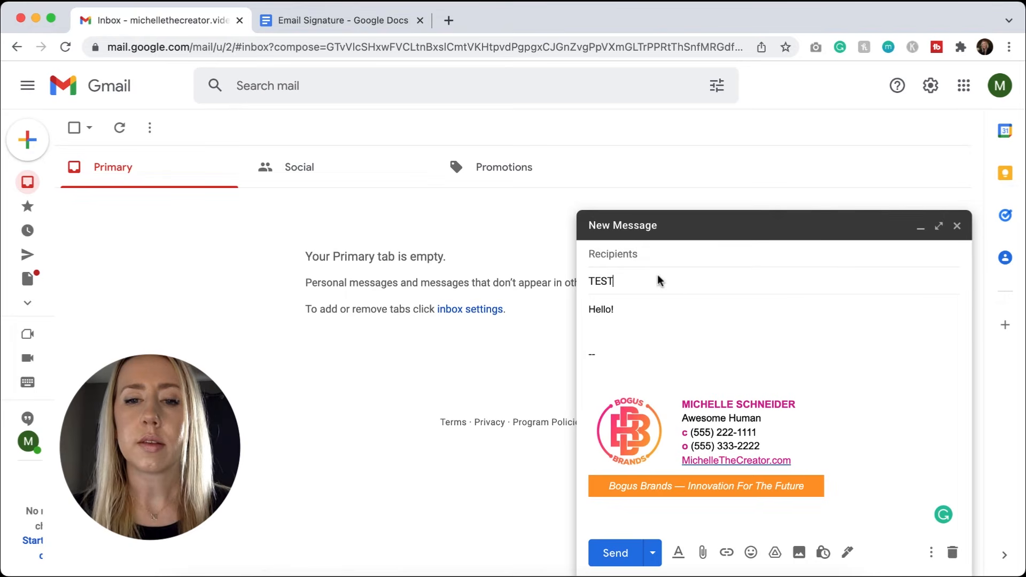
Send the test email to your own address and open the received message in the inbox.
left_click(631, 253)
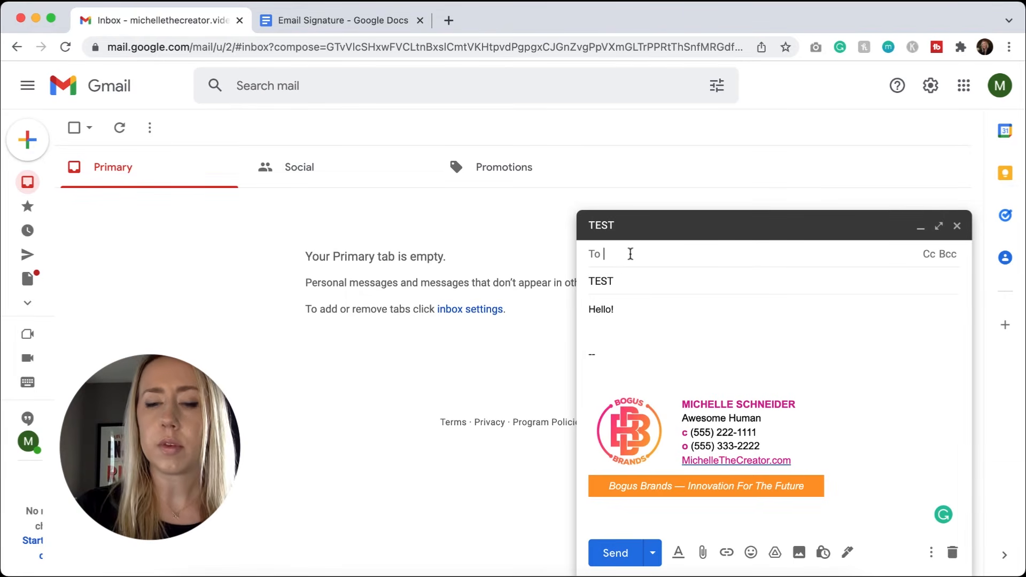
type("m")
key("Return")
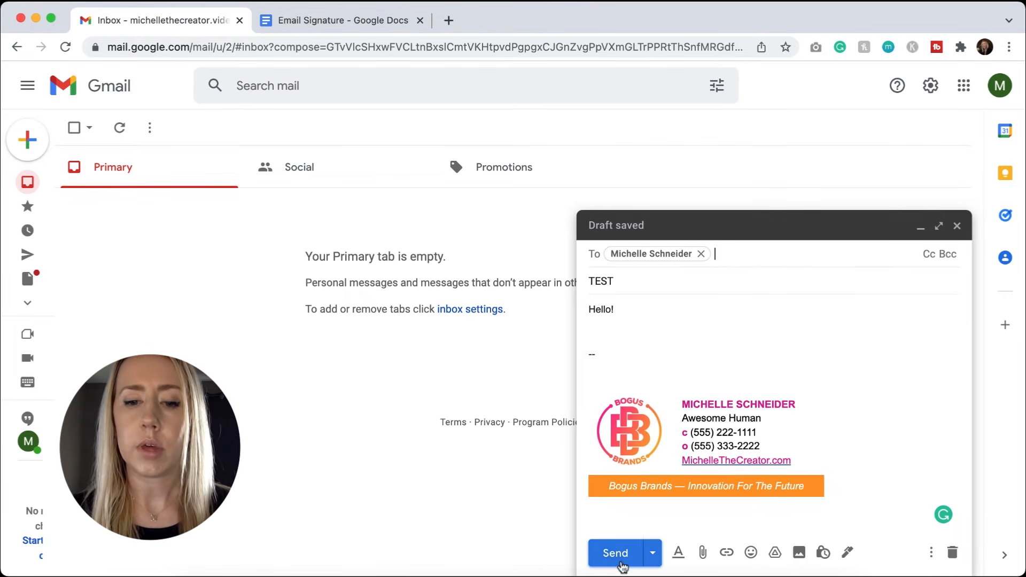
left_click(622, 562)
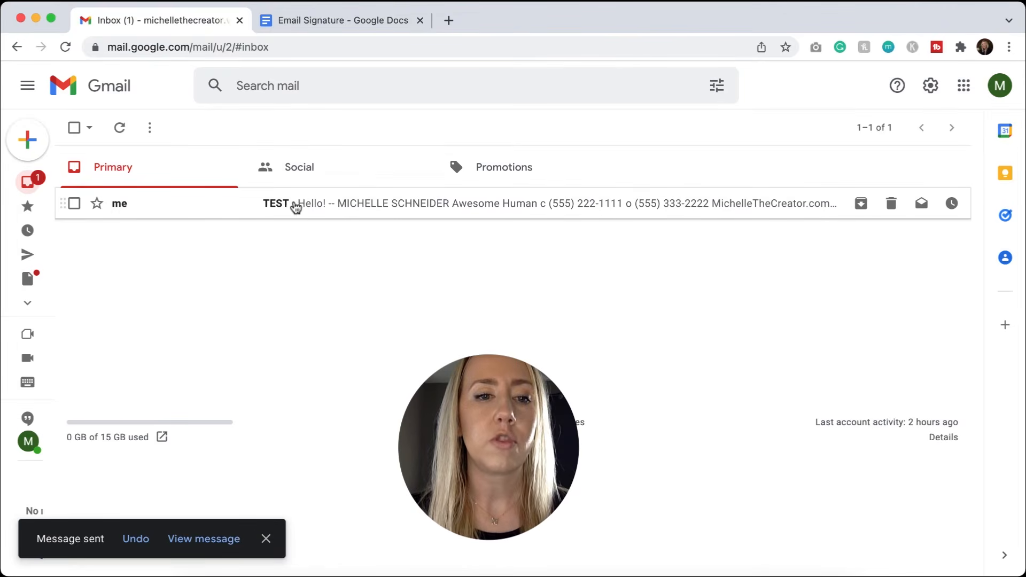
left_click(295, 206)
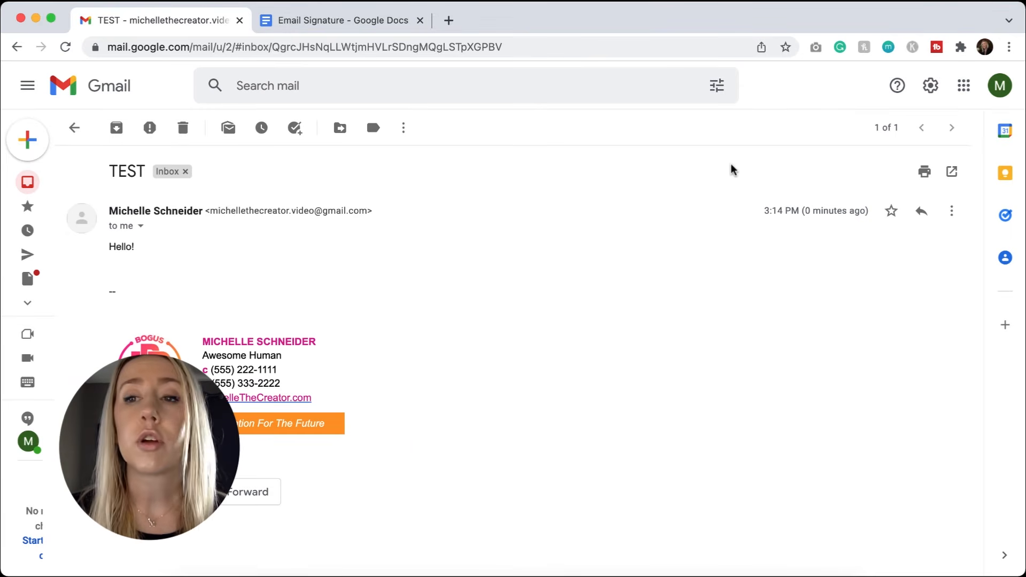
In Gmail's general settings, set the default signature for new emails to Bogus Brands.
left_click(933, 88)
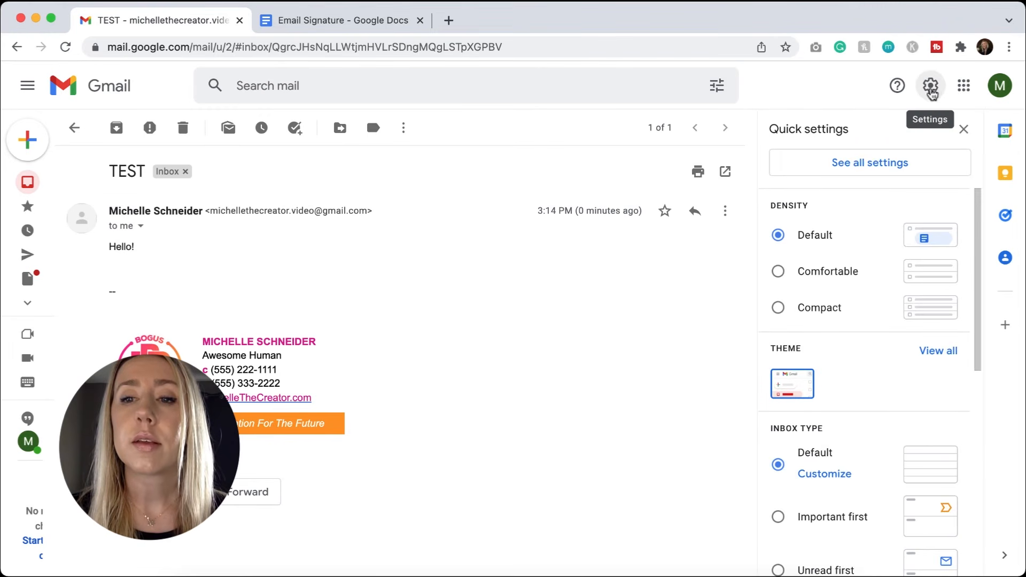
left_click(882, 166)
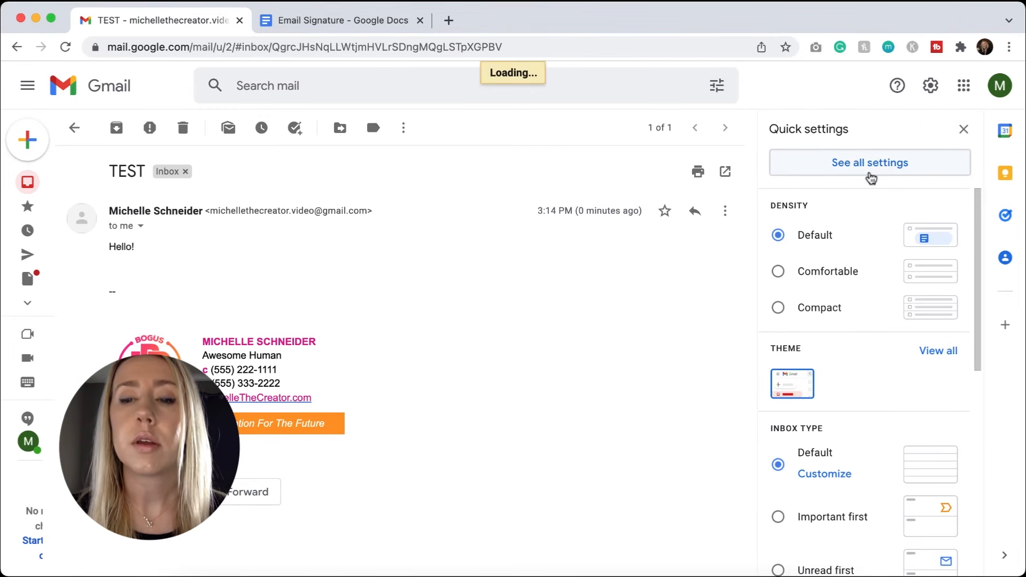
scroll(706, 249, "down", 15)
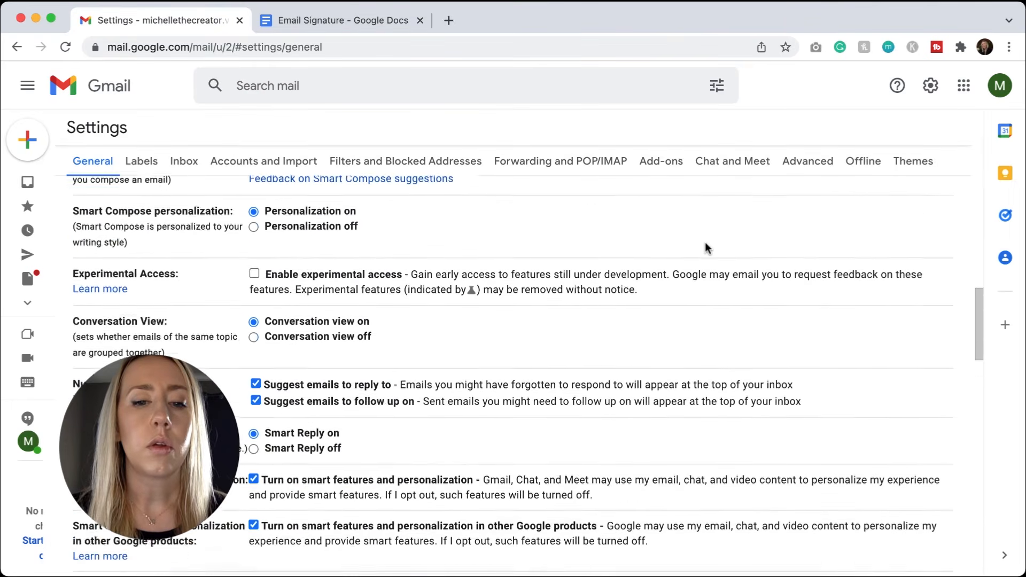
scroll(706, 249, "down", 15)
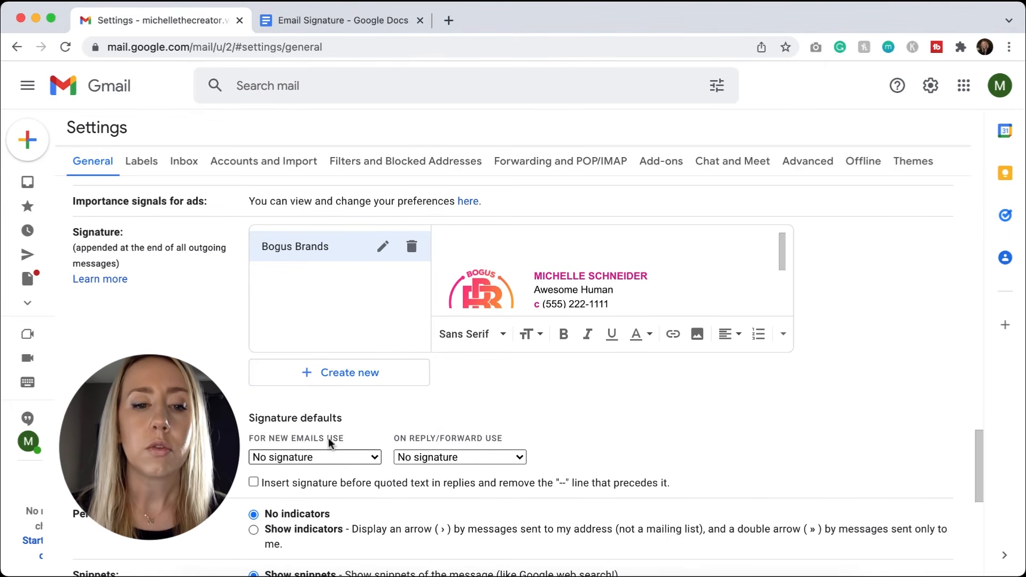
left_click(353, 457)
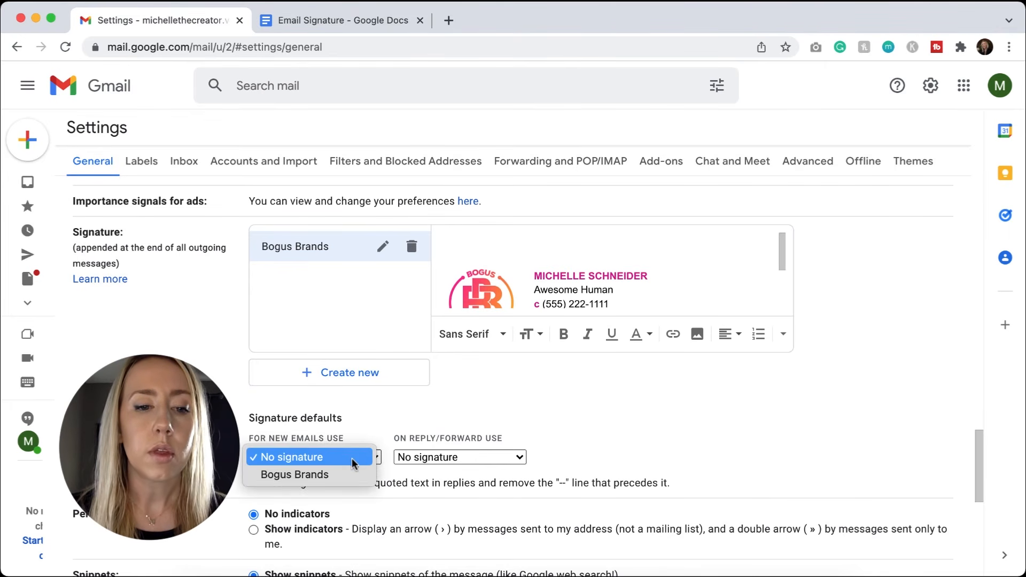
left_click(328, 475)
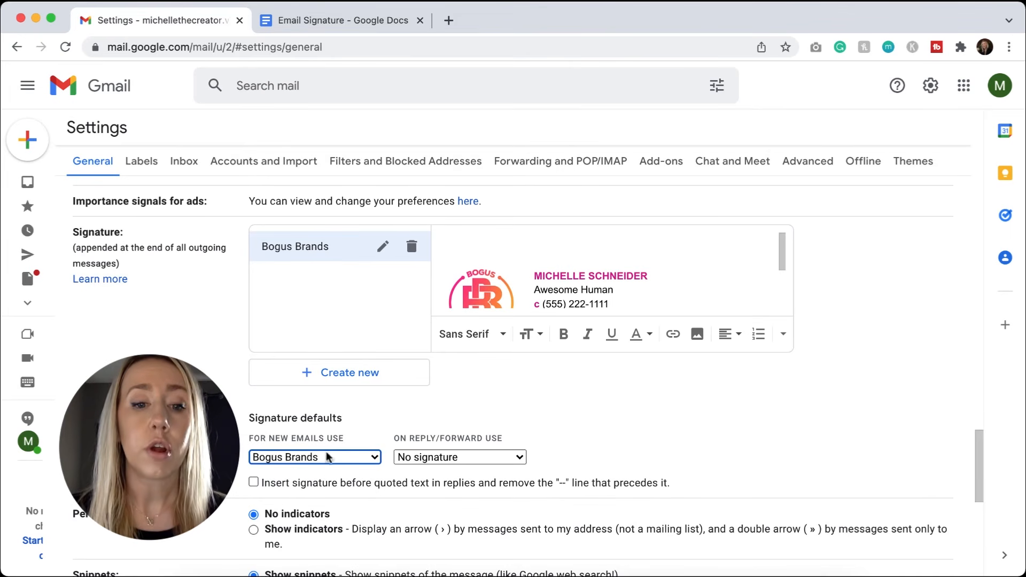
Keep the reply and forward default at No signature and save the changed settings.
left_click(506, 465)
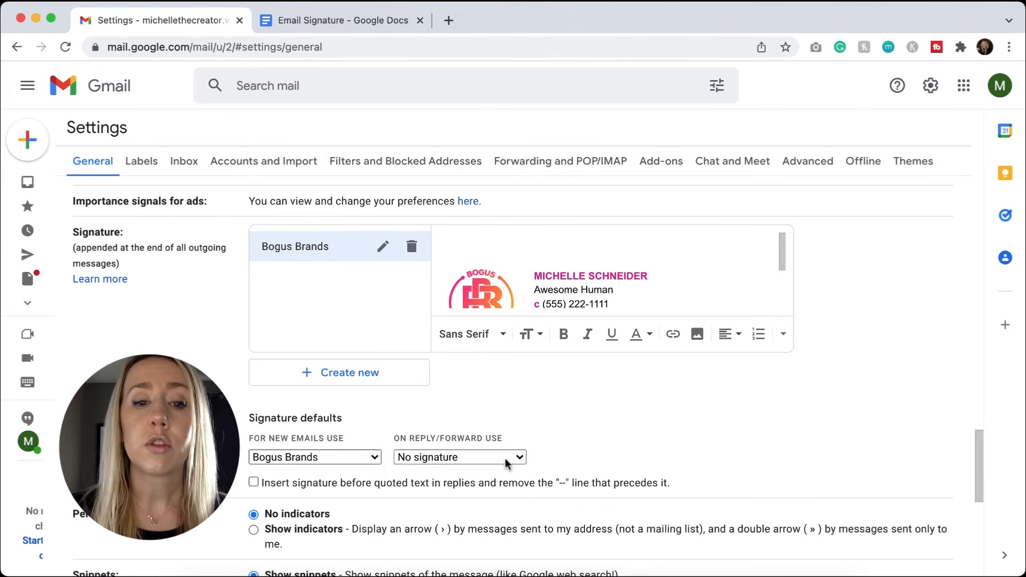
left_click(544, 439)
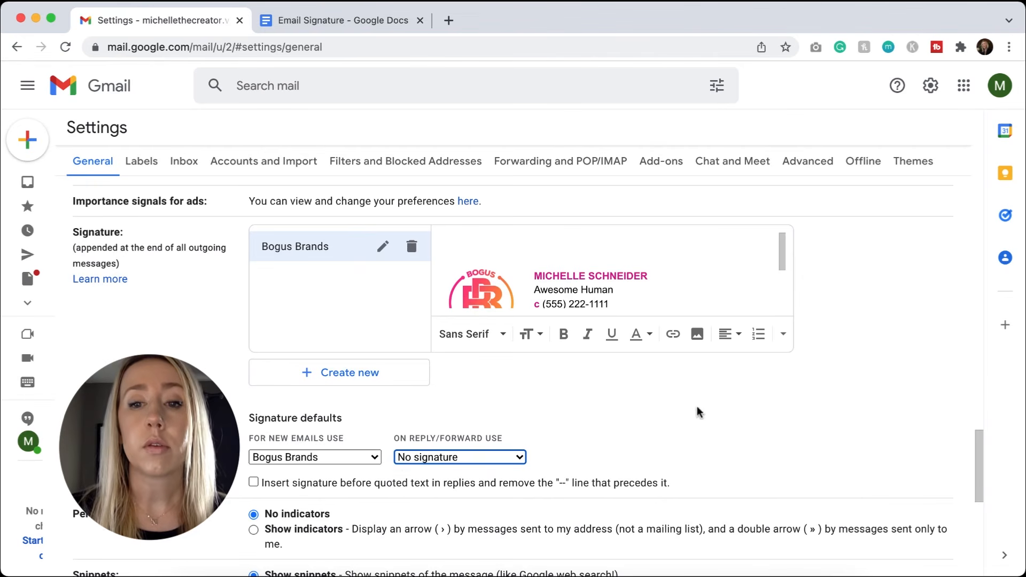
scroll(702, 412, "down", 10)
left_click(499, 500)
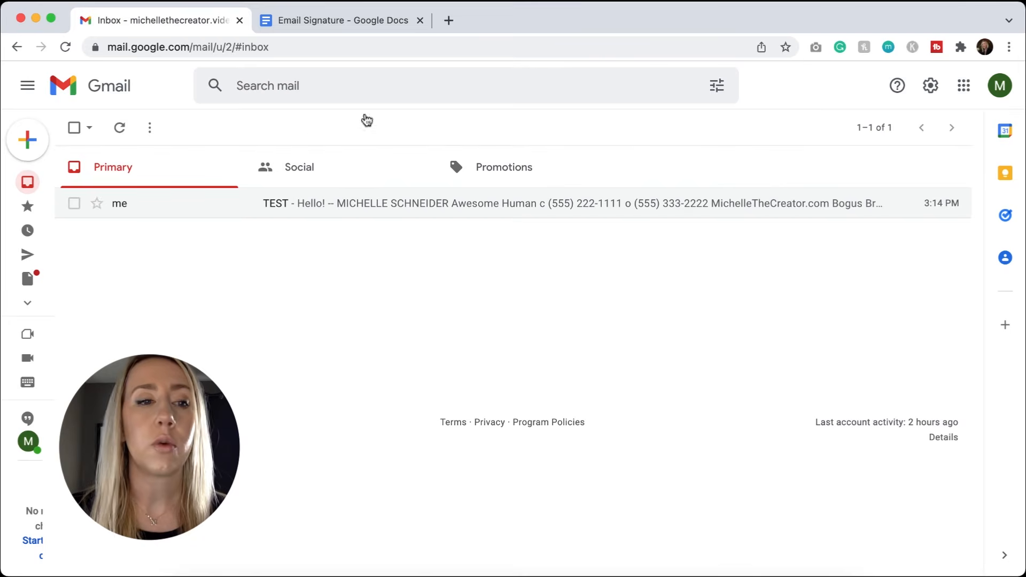
Start a new email to check its default signature, and return to the Email Signature document in Google Docs.
left_click(38, 157)
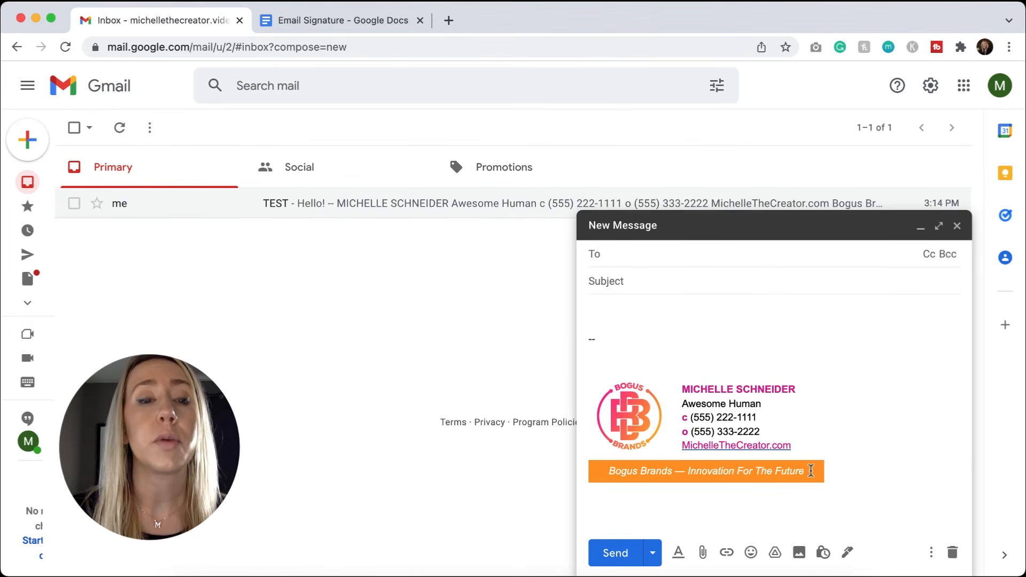
left_click(340, 22)
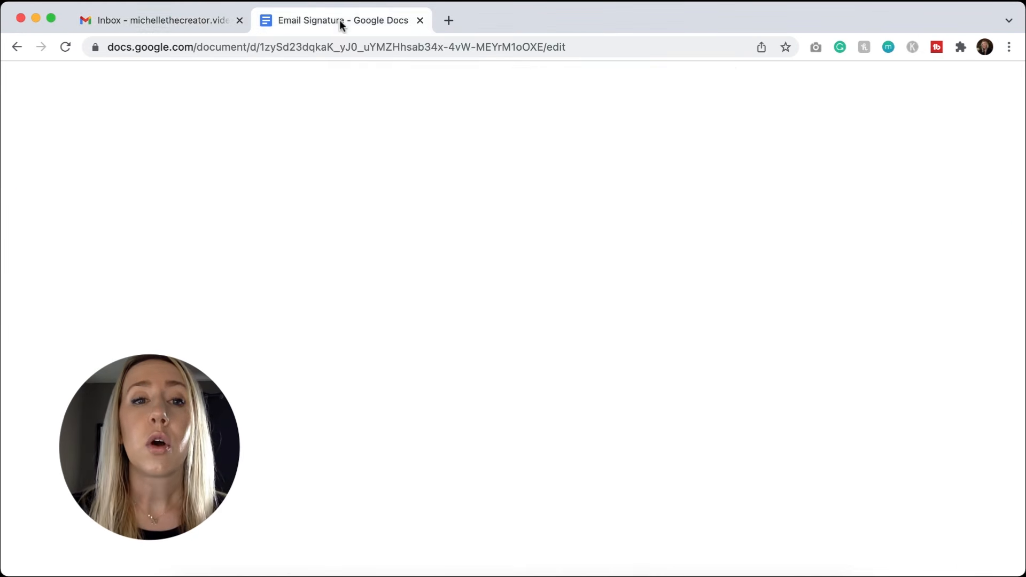
left_click(589, 282)
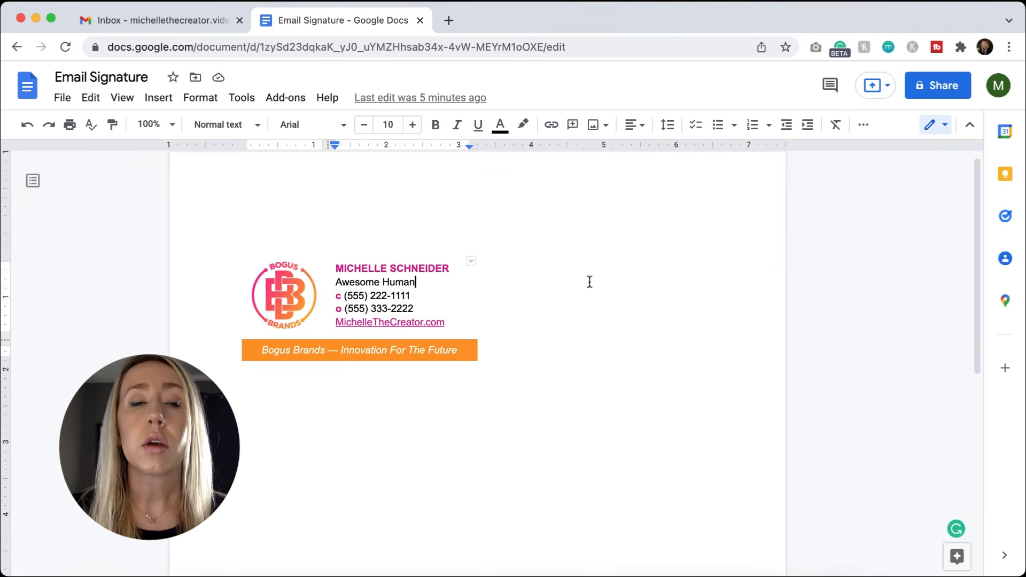